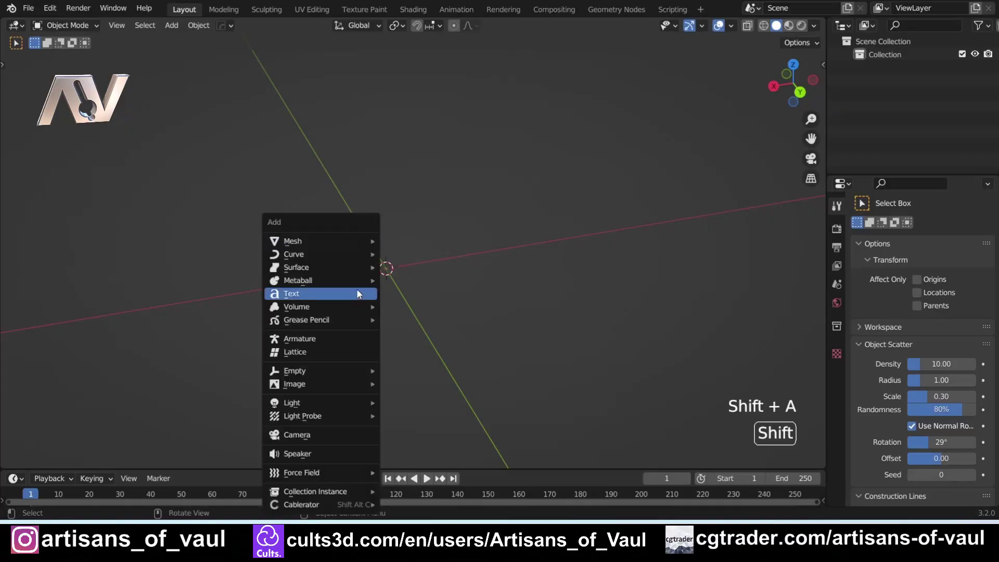
- Add a mesh plane at the world origin and enter its Edit Mode with vertex selection
{"action": "mouse_move", "coordinate": [322, 241]}
{"action": "left_click", "coordinate": [411, 255]}
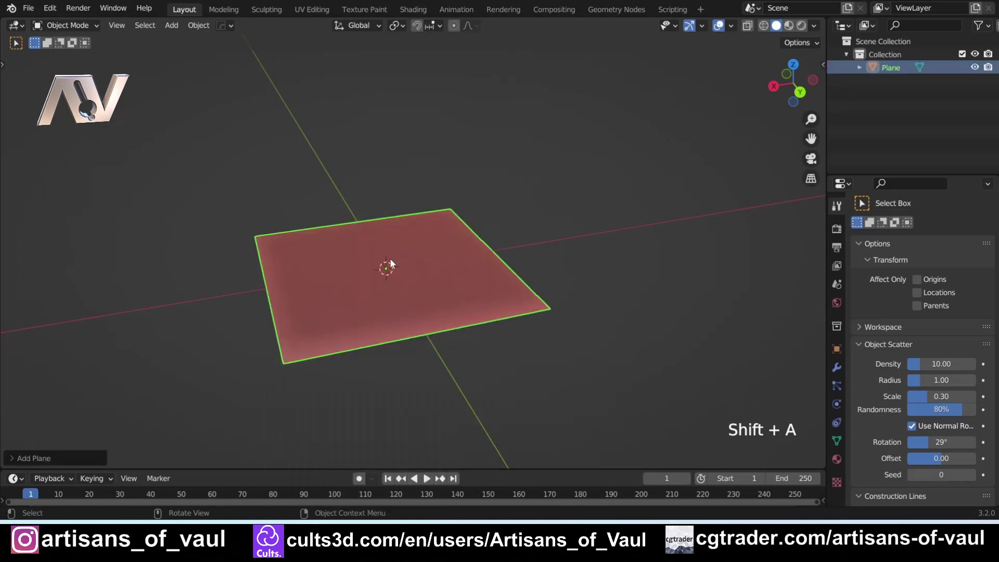
{"action": "middle_click_drag", "start_coordinate": [385, 265], "coordinate": [367, 308]}
{"action": "key", "text": "Tab"}
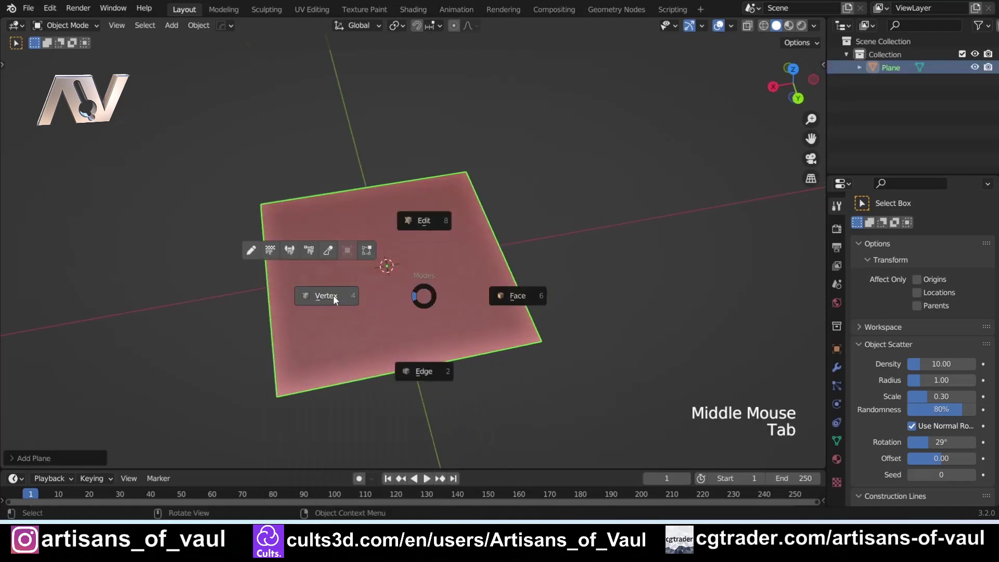
{"action": "left_click", "coordinate": [333, 295]}
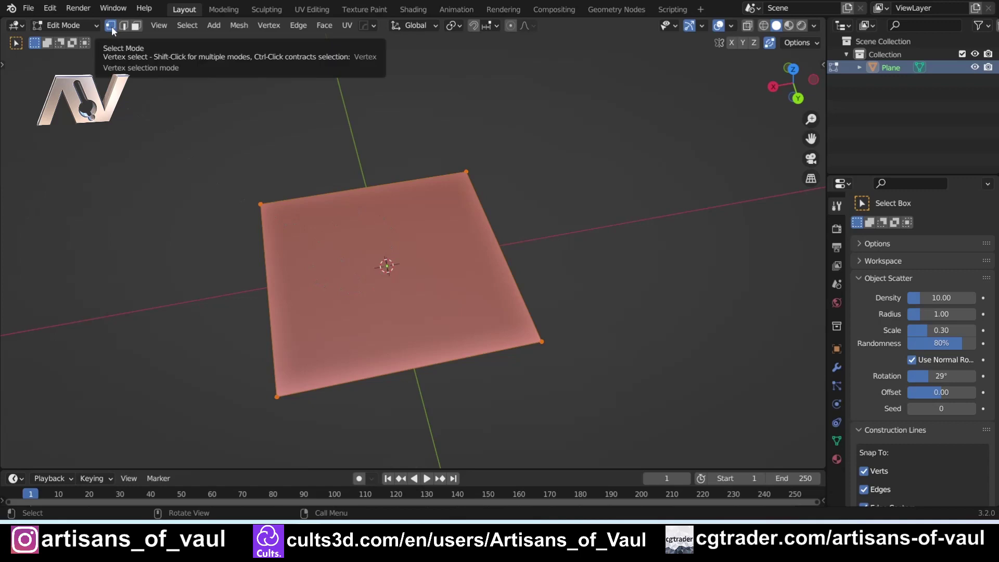
- Add one centred loop cut across the plane along the X axis
{"action": "key", "text": "ctrl+r"}
{"action": "left_click", "coordinate": [275, 286]}
{"action": "right_click", "coordinate": [271, 288]}
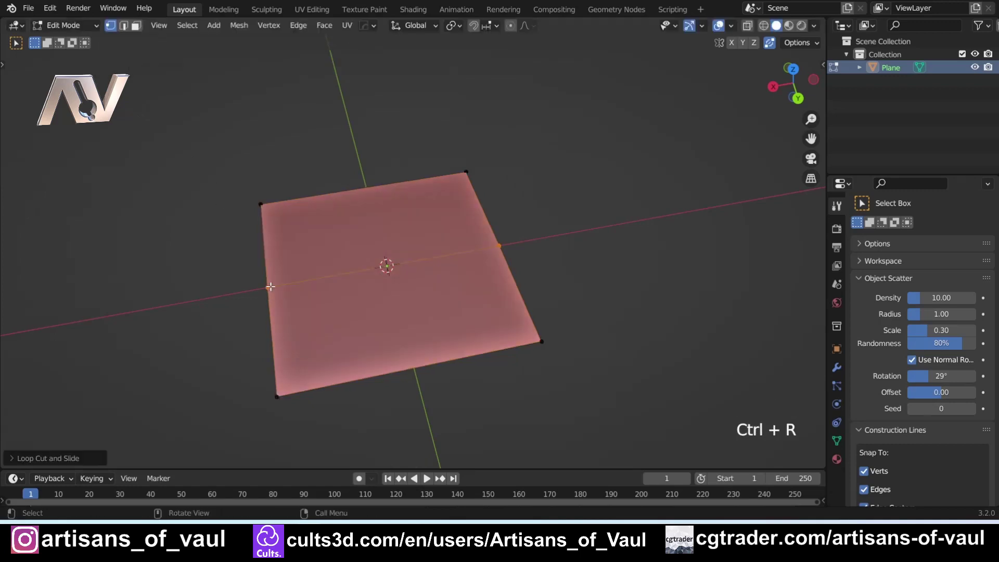
- Vertex Slide one end vertex of the centre cut inward along its edge to form a V-shaped notch
{"action": "middle_click_drag", "start_coordinate": [526, 256], "coordinate": [515, 244]}
{"action": "middle_click_drag", "start_coordinate": [515, 244], "coordinate": [432, 213], "text": "shift"}
{"action": "scroll", "coordinate": [499, 234], "scroll_direction": "up", "scroll_amount": 2}
{"action": "left_click", "coordinate": [430, 212]}
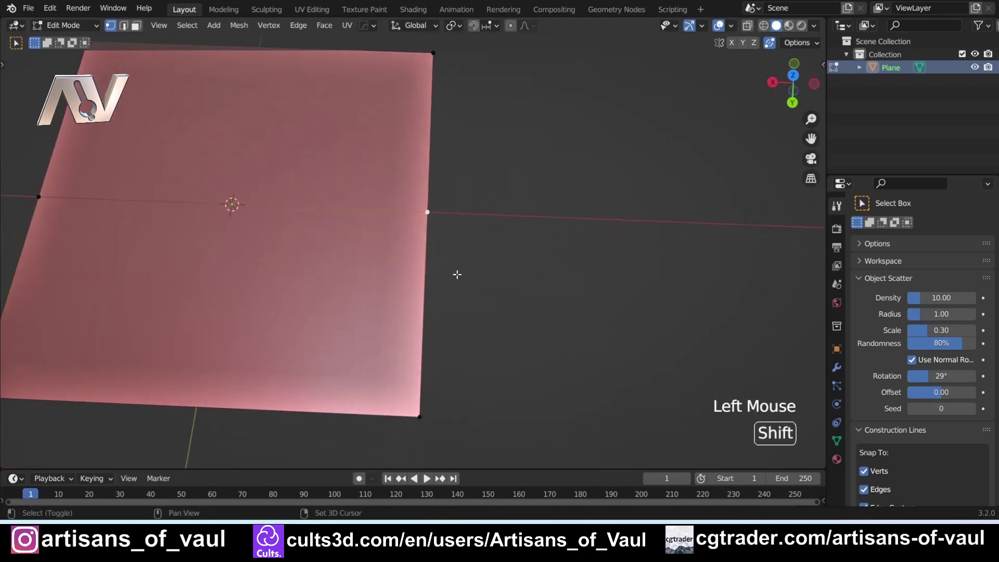
{"action": "middle_click_drag", "start_coordinate": [457, 274], "coordinate": [415, 288], "text": "shift"}
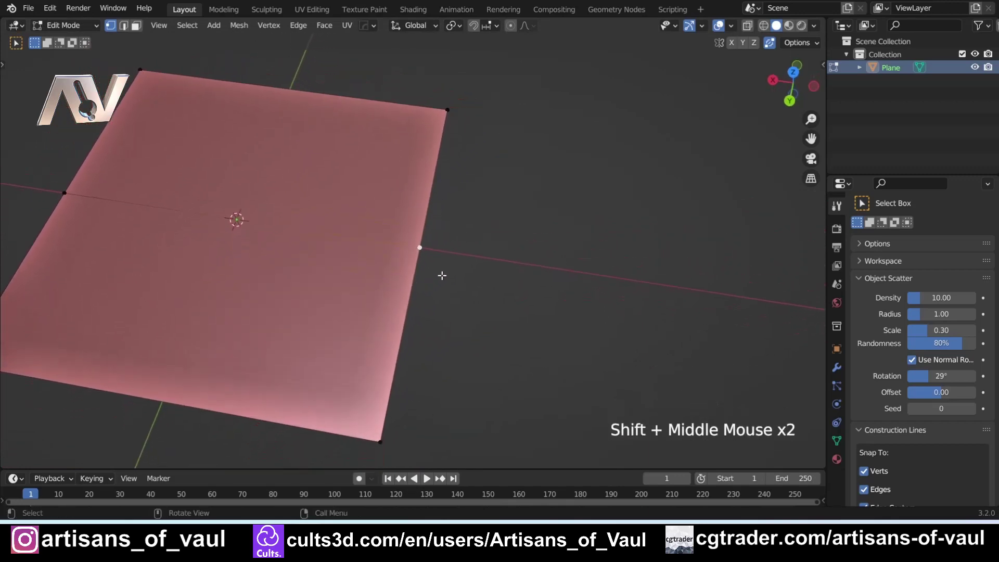
{"action": "key", "text": "g"}
{"action": "key", "text": "g"}
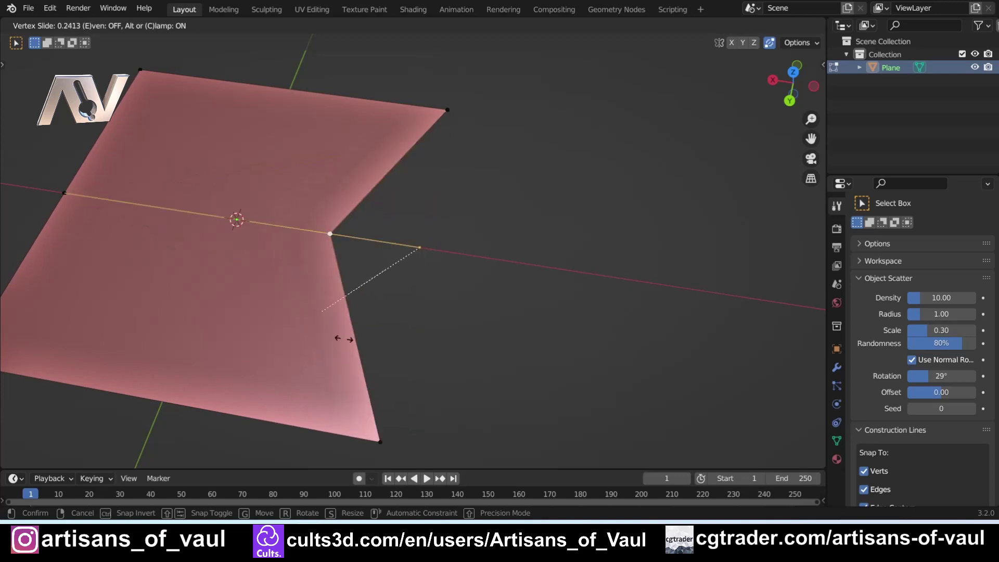
{"action": "left_click", "coordinate": [357, 267]}
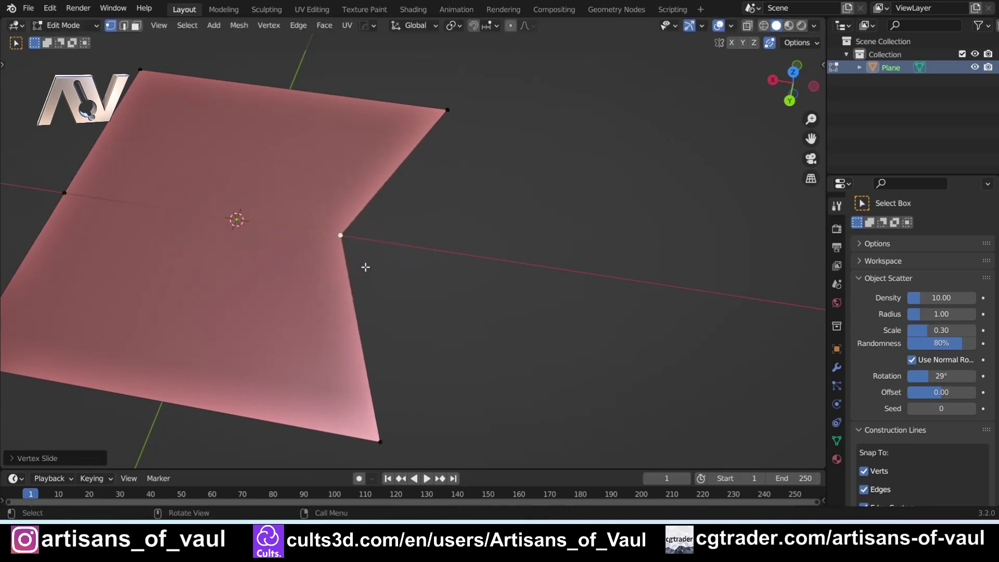
- Return to Object Mode and rotate the notched plane about 15° around the Z axis
{"action": "middle_click_drag", "start_coordinate": [364, 267], "coordinate": [431, 261], "text": "shift"}
{"action": "key", "text": "Tab"}
{"action": "scroll", "coordinate": [487, 232], "scroll_direction": "down", "scroll_amount": 1}
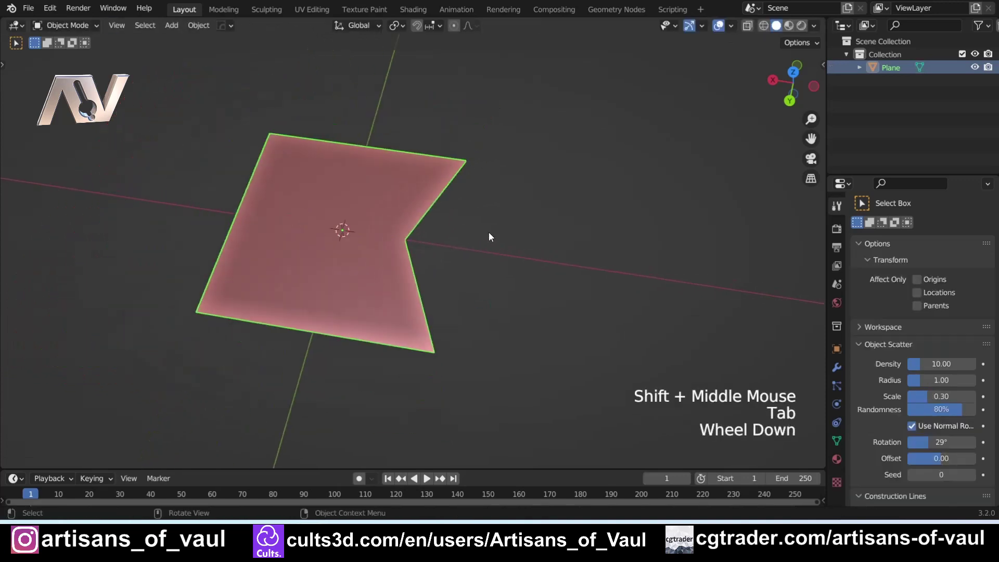
{"action": "scroll", "coordinate": [487, 232], "scroll_direction": "up", "scroll_amount": 3}
{"action": "key", "text": "r"}
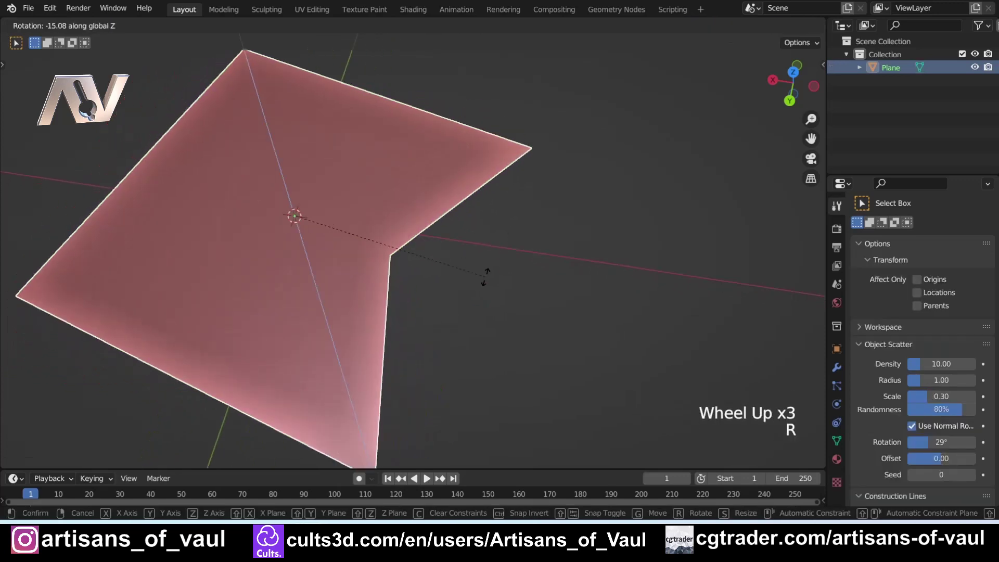
{"action": "left_click", "coordinate": [479, 281]}
- Try sliding the notch vertex along the centre edge of the rotated plane in vertex Edit Mode, then cancel
{"action": "middle_click_drag", "start_coordinate": [361, 271], "coordinate": [381, 283], "text": "shift"}
{"action": "key", "text": "Tab"}
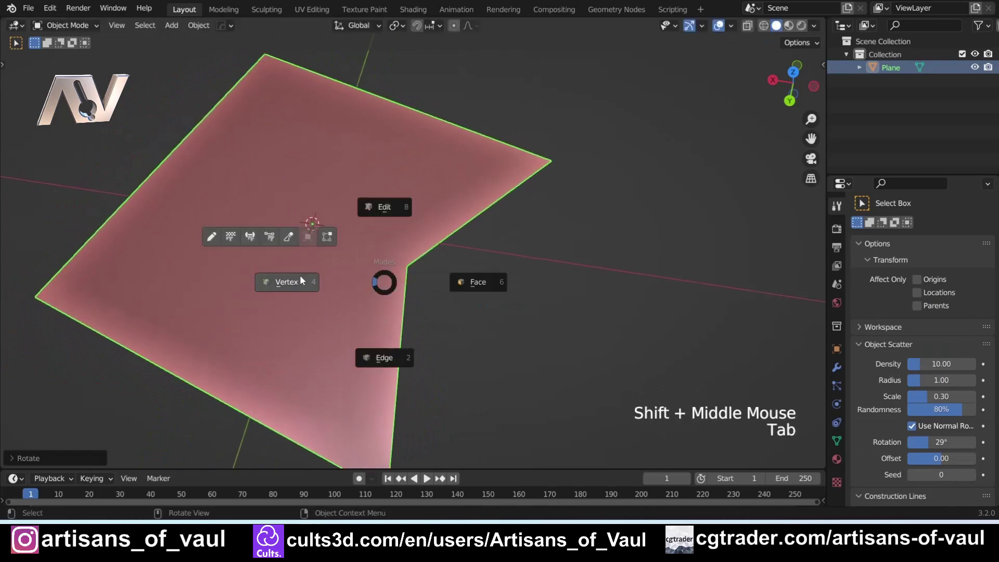
{"action": "left_click", "coordinate": [440, 286]}
{"action": "key", "text": "g"}
{"action": "key", "text": "g"}
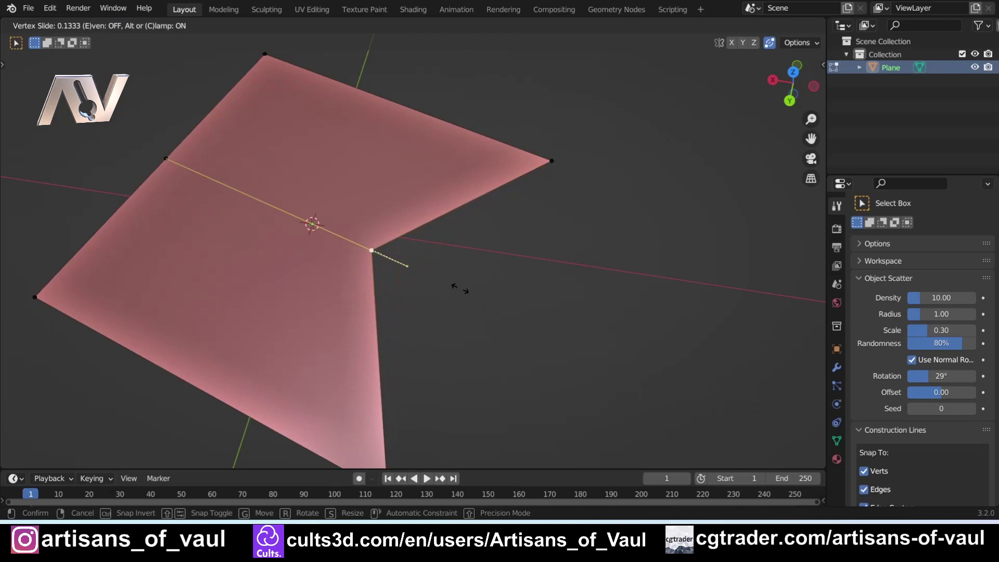
{"action": "right_click", "coordinate": [460, 288]}
- Undo back through the plane's rotation
{"action": "key", "text": "ctrl+z"}
{"action": "key", "text": "ctrl+z"}
{"action": "key", "text": "ctrl+z"}
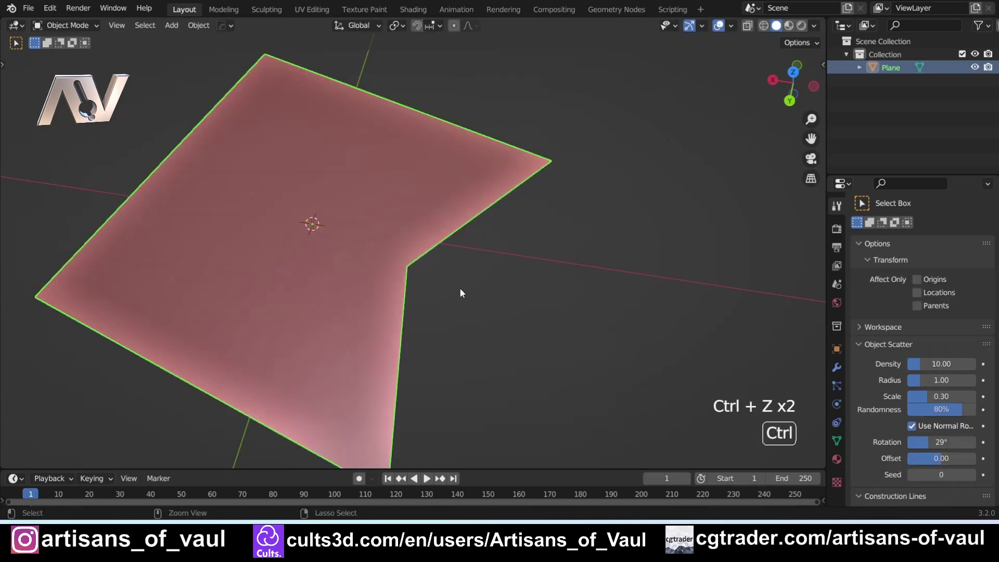
- Reselect the notch vertex in Edit Mode and try sliding it along the centre edge, then cancel the slide
{"action": "key", "text": "Tab"}
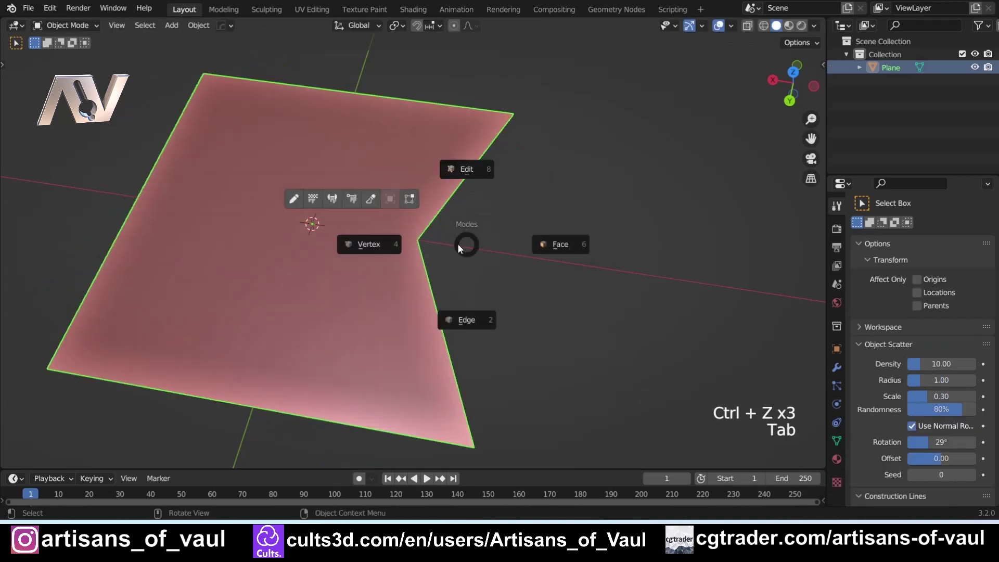
{"action": "left_click", "coordinate": [418, 240]}
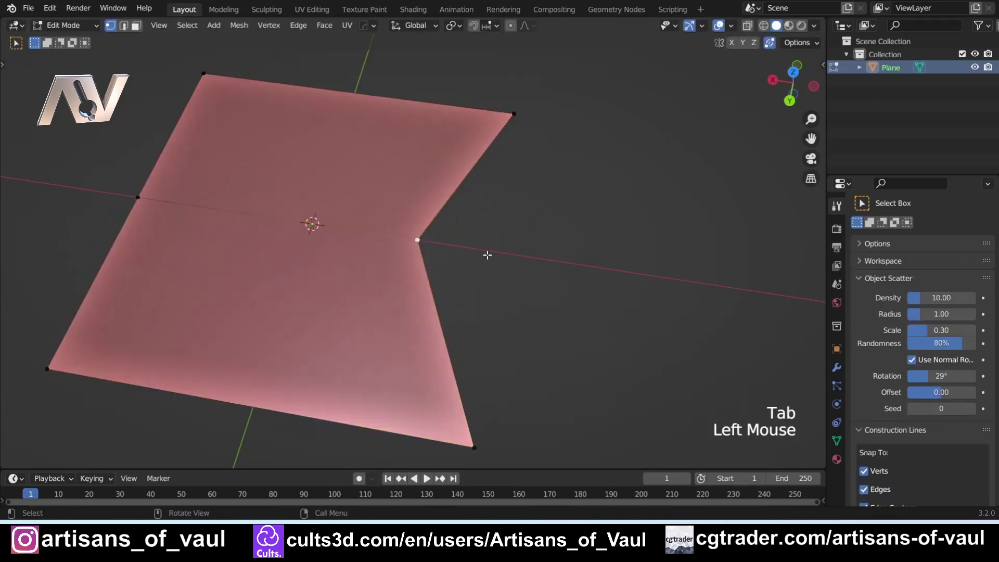
{"action": "key", "text": "g"}
{"action": "key", "text": "g"}
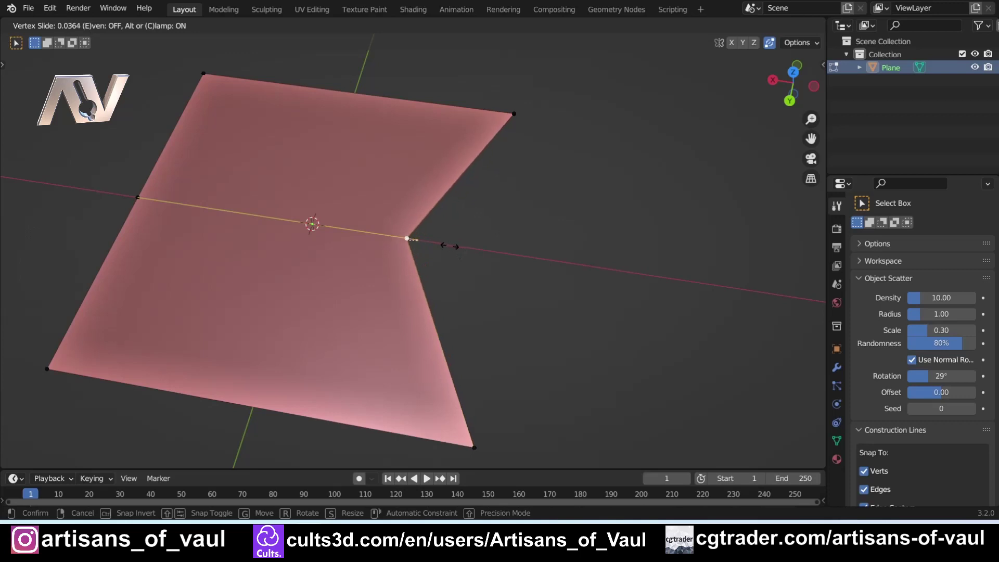
{"action": "right_click", "coordinate": [399, 239]}
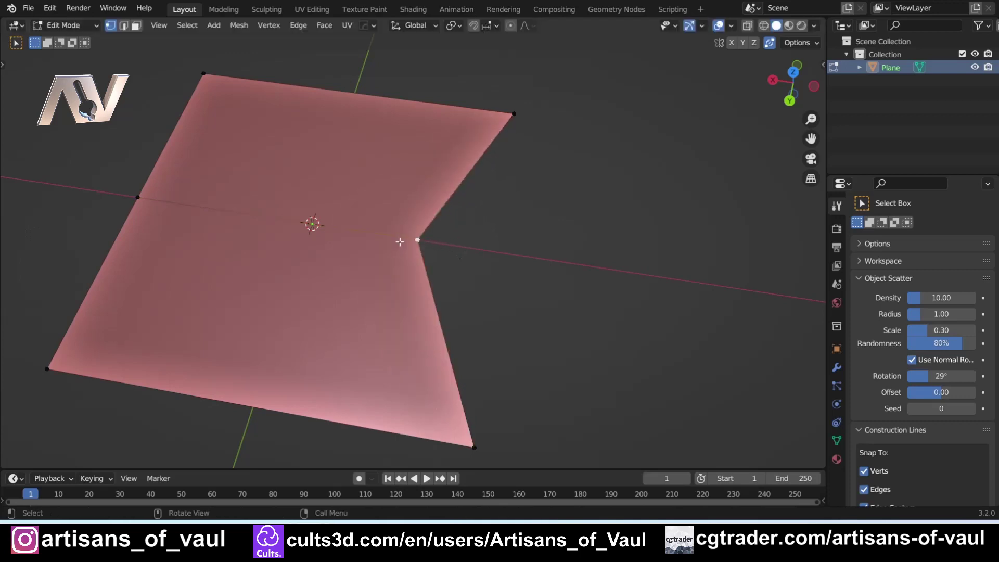
- Sketch an annotation line along the centre edge to the notch vertex, then undo it and restore the Select Box tool
{"action": "left_click_drag", "start_coordinate": [138, 195], "coordinate": [420, 237]}
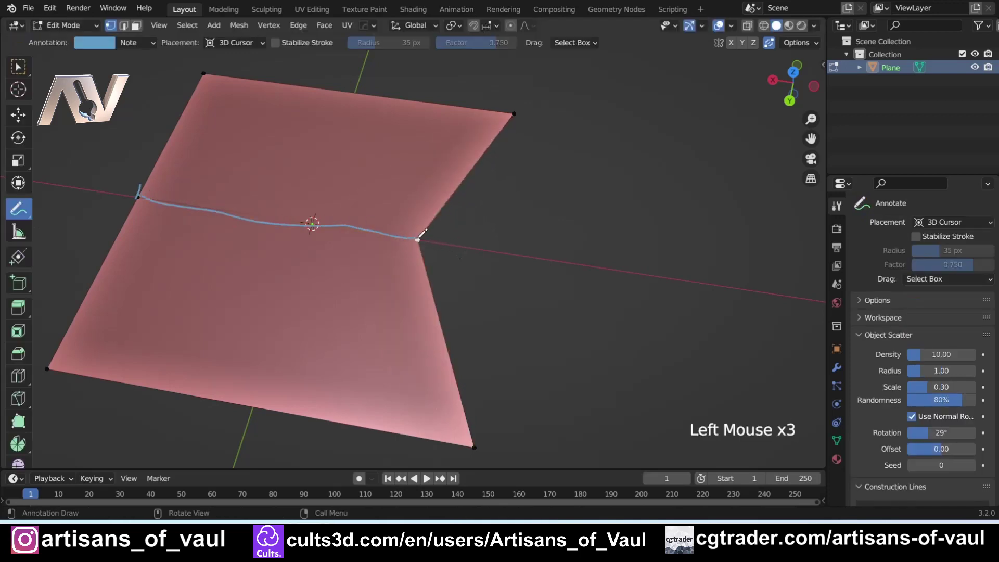
{"action": "key", "text": "ctrl"}
{"action": "left_click", "coordinate": [17, 67]}
{"action": "key", "text": "ctrl+z"}
{"action": "key", "text": "ctrl+z"}
{"action": "key", "text": "ctrl+z"}
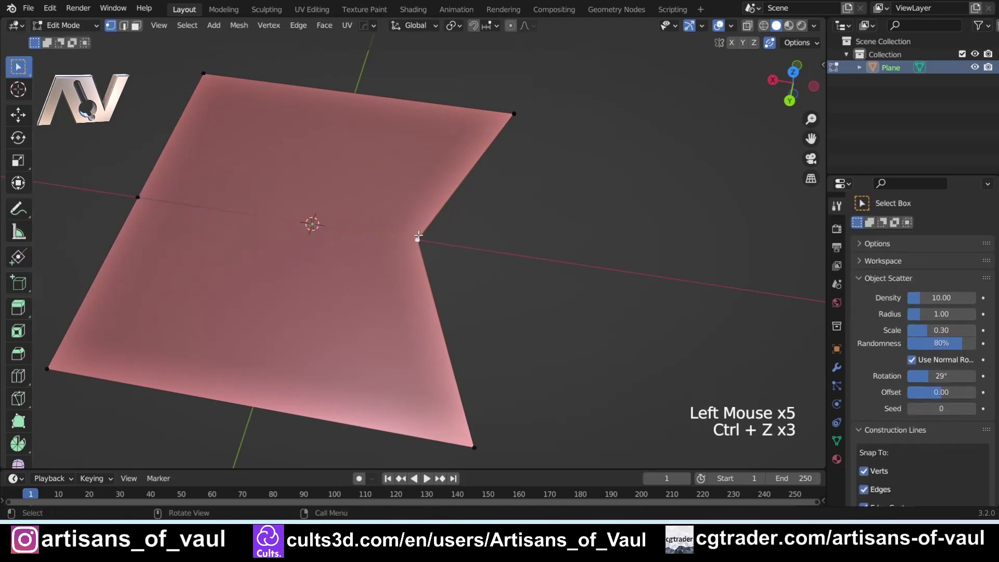
- Vertex Slide the notch vertex deeper along the centre edge, just past the plane's origin
{"action": "key", "text": "g"}
{"action": "key", "text": "g"}
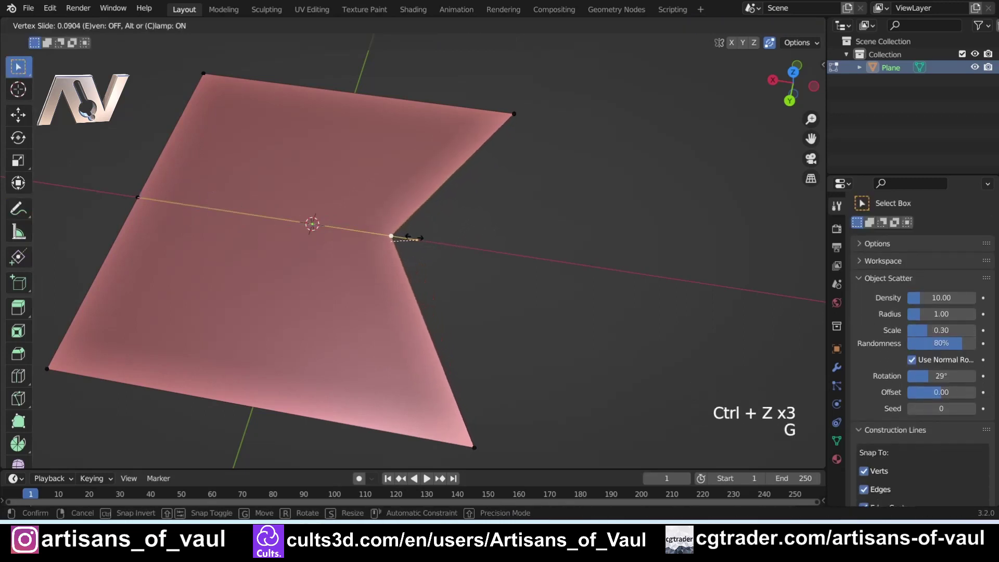
{"action": "left_click", "coordinate": [414, 238]}
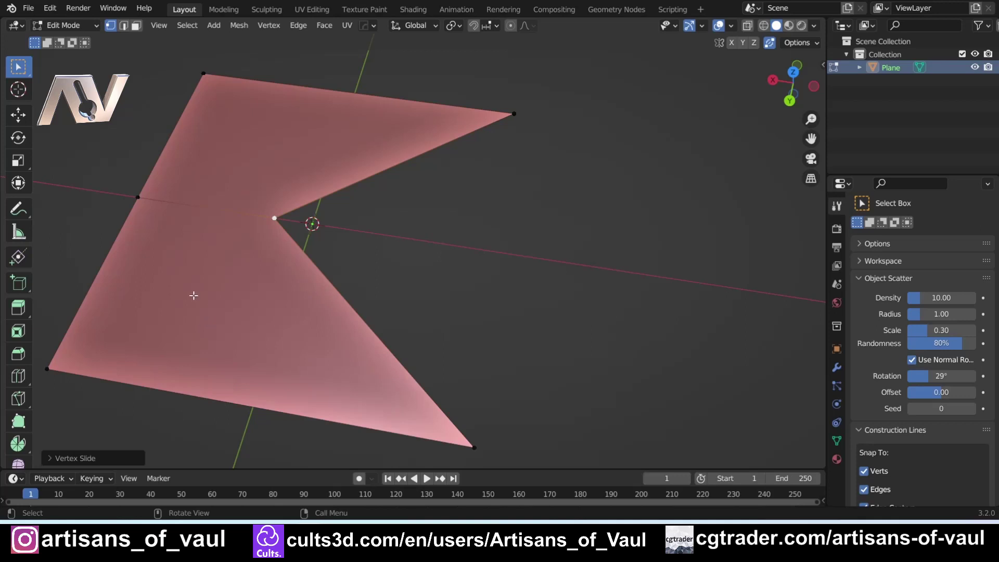
- Add a loop cut across the front half of the plane, slid slightly from its middle toward the centre edge
{"action": "key", "text": "ctrl+r"}
{"action": "left_click", "coordinate": [100, 268]}
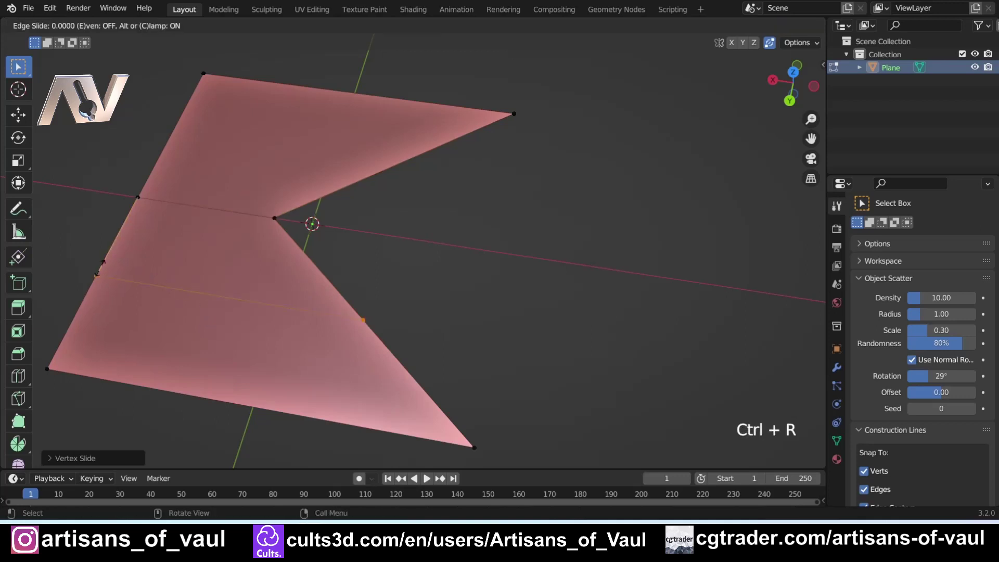
{"action": "left_click", "coordinate": [104, 255]}
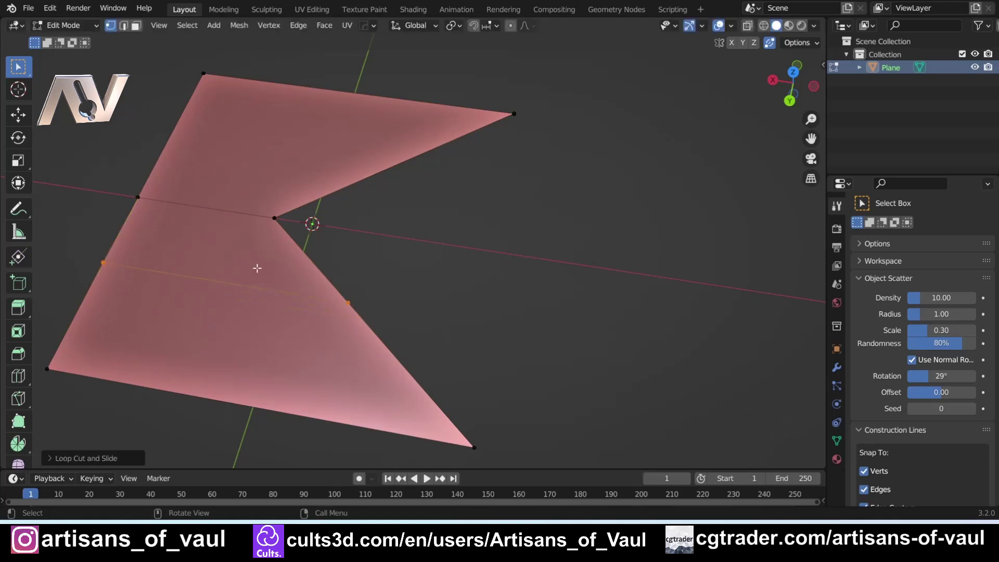
- Select the new cut's vertex on the slanted notch edge and toggle Auto Merge Vertices off and back on
{"action": "middle_click_drag", "start_coordinate": [355, 302], "coordinate": [343, 285], "text": "shift"}
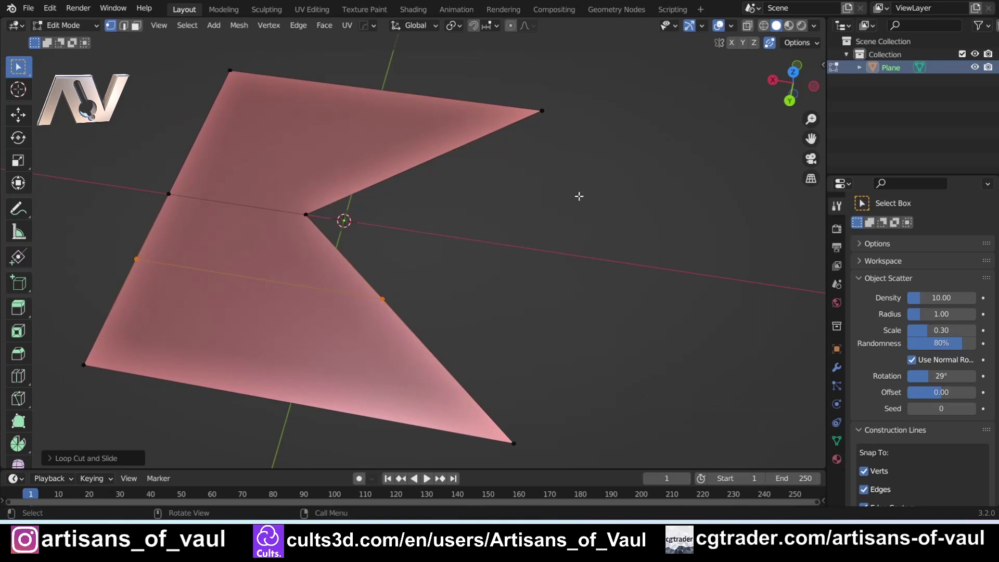
{"action": "left_click", "coordinate": [393, 300]}
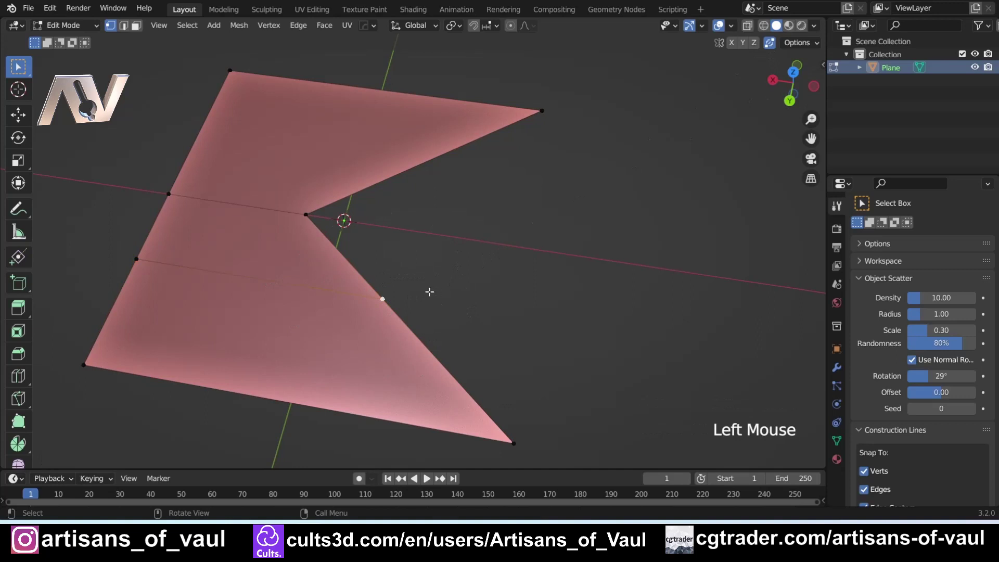
{"action": "left_click", "coordinate": [770, 43]}
{"action": "left_click", "coordinate": [770, 43]}
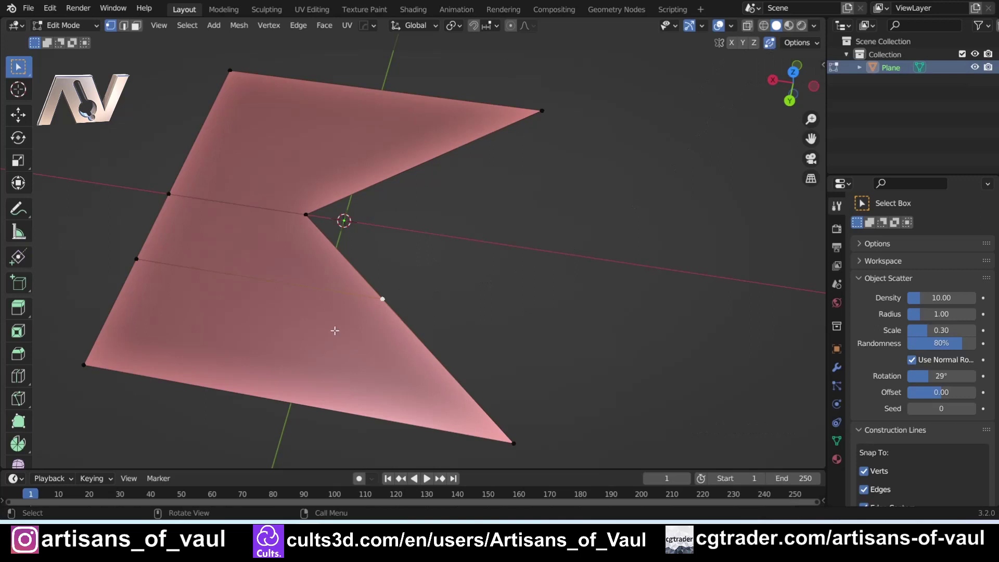
- Vertex Slide the new cut's vertex along the slanted edge all the way onto the notch vertex
{"action": "left_click", "coordinate": [398, 300]}
{"action": "key", "text": "g"}
{"action": "key", "text": "g"}
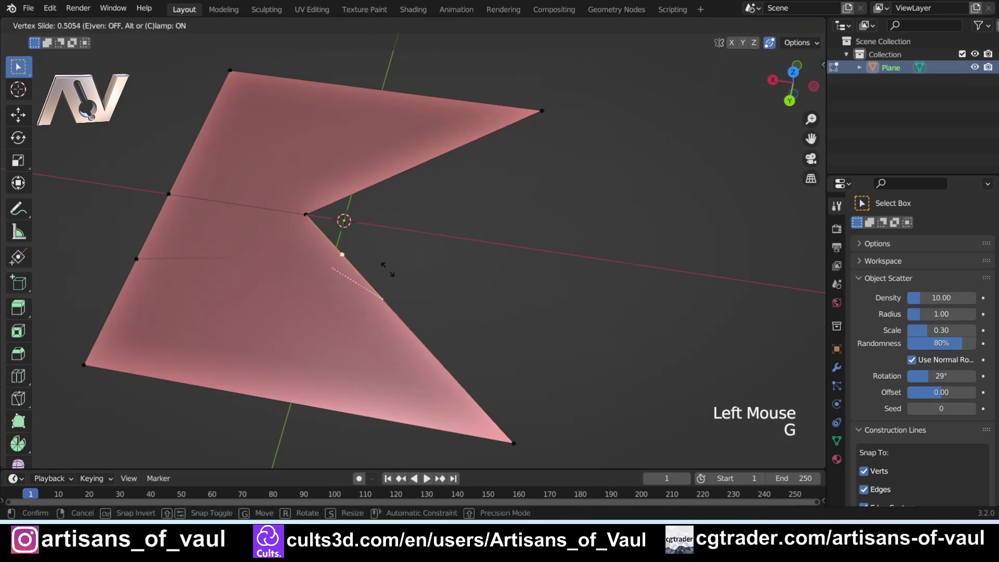
{"action": "left_click", "coordinate": [342, 213]}
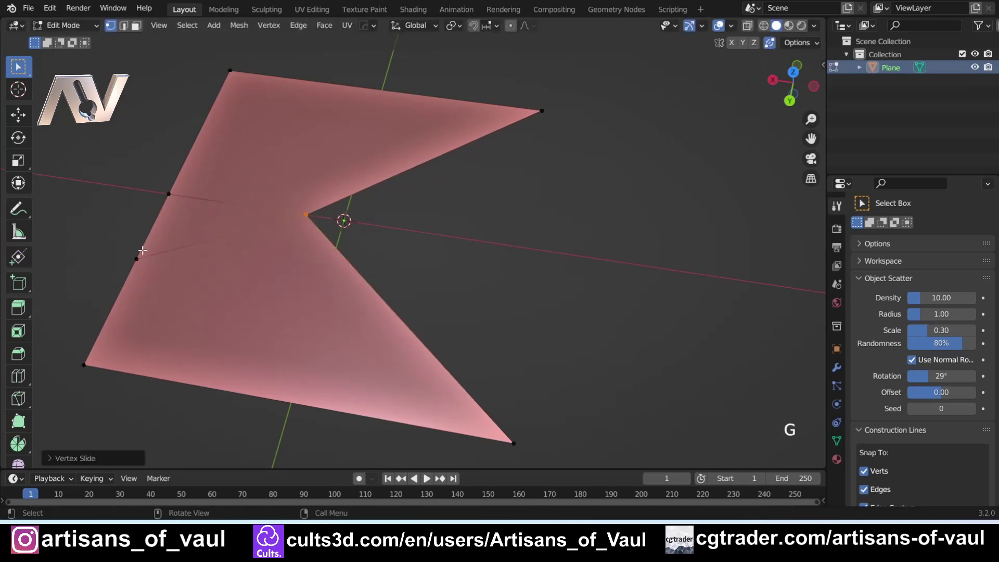
- Vertex Slide the new cut's other end vertex along the outer edge onto the centre edge's end vertex
{"action": "left_click", "coordinate": [139, 257]}
{"action": "key", "text": "g"}
{"action": "key", "text": "g"}
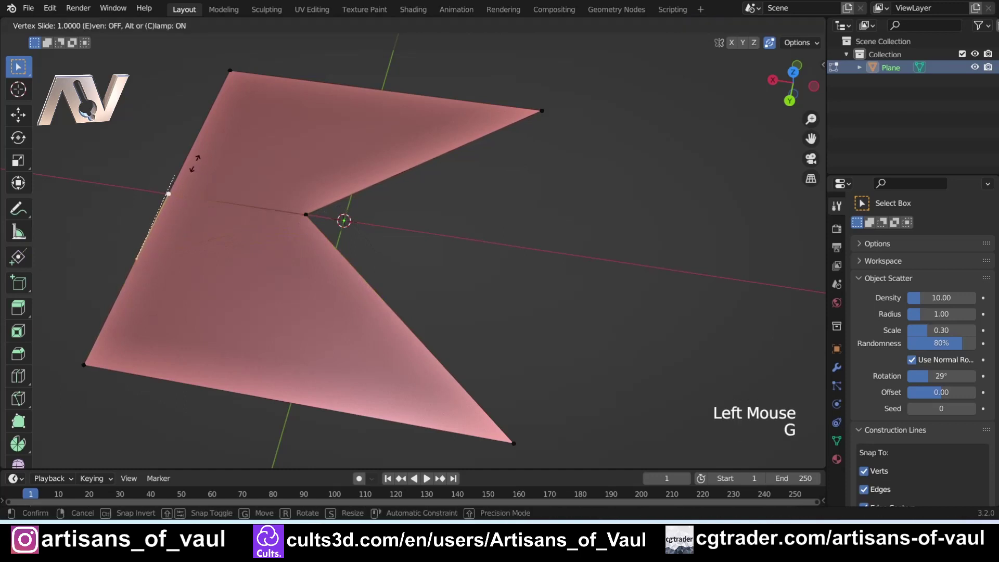
{"action": "left_click", "coordinate": [194, 164]}
- Test the merge by freely moving the notch vertex, then cancel the move
{"action": "left_click", "coordinate": [307, 214]}
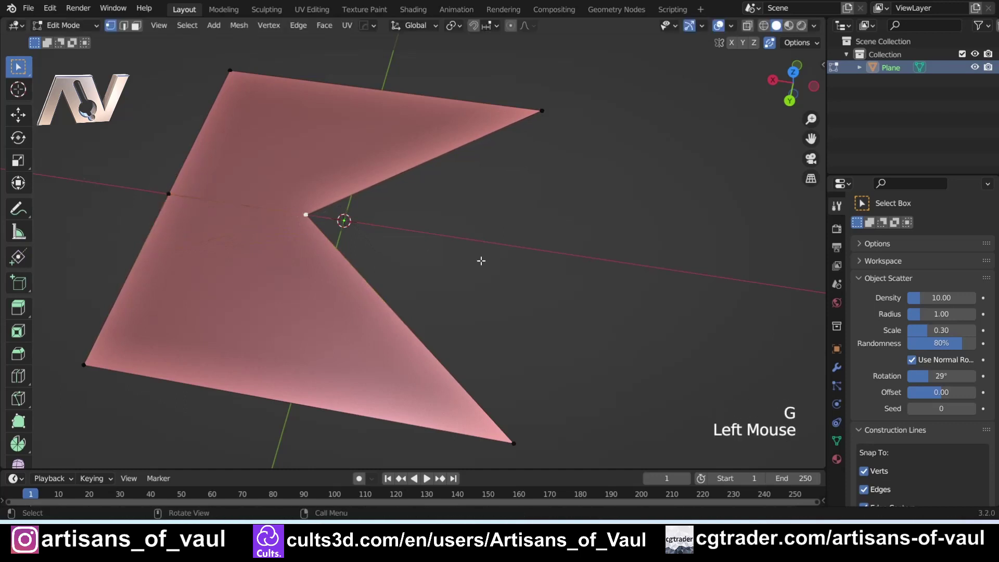
{"action": "key", "text": "g"}
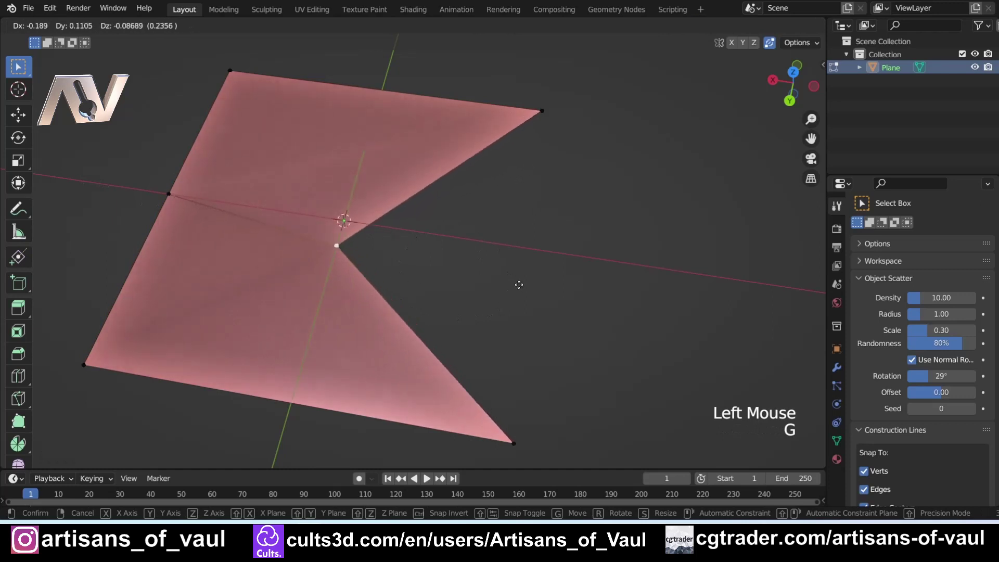
{"action": "right_click", "coordinate": [430, 264]}
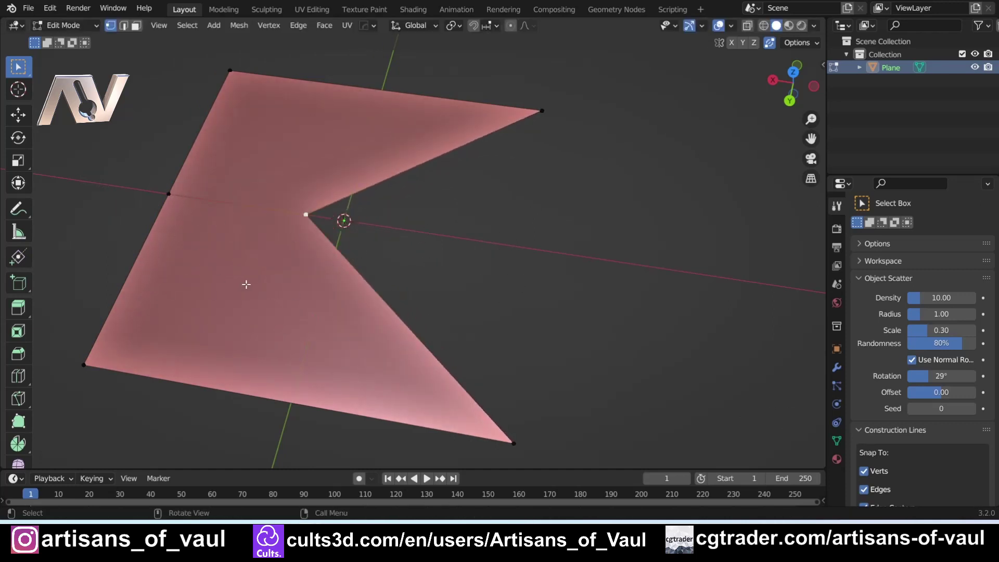
- Undo both vertex slides to restore the separate loop cut in the front half
{"action": "key", "text": "ctrl+z"}
{"action": "key", "text": "ctrl+z"}
{"action": "key", "text": "ctrl+z"}
{"action": "key", "text": "ctrl+z"}
- Merge the new cut's slanted-edge vertex into the notch vertex using Merge At Last
{"action": "left_click", "coordinate": [382, 299]}
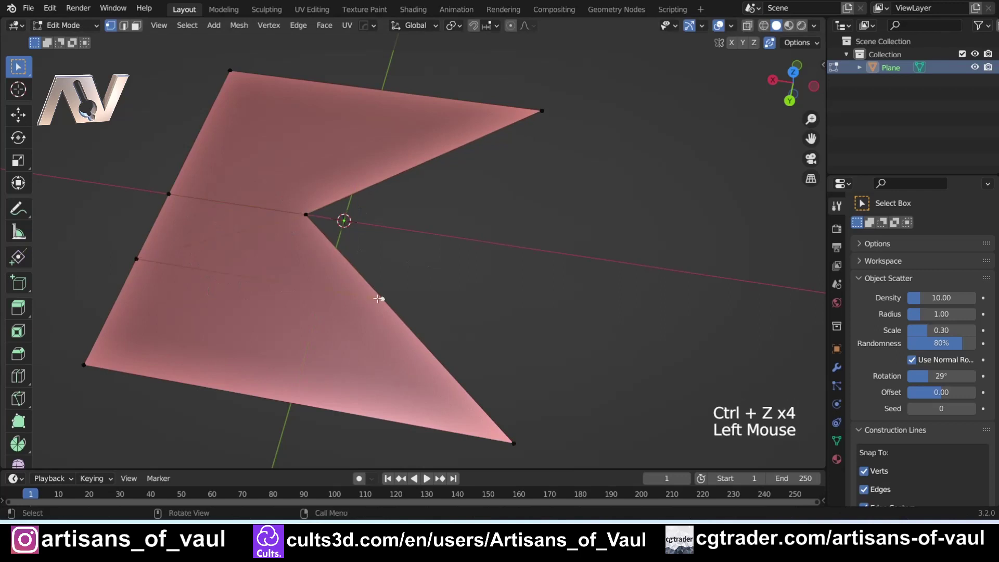
{"action": "left_click", "coordinate": [307, 215], "text": "shift"}
{"action": "key", "text": "m"}
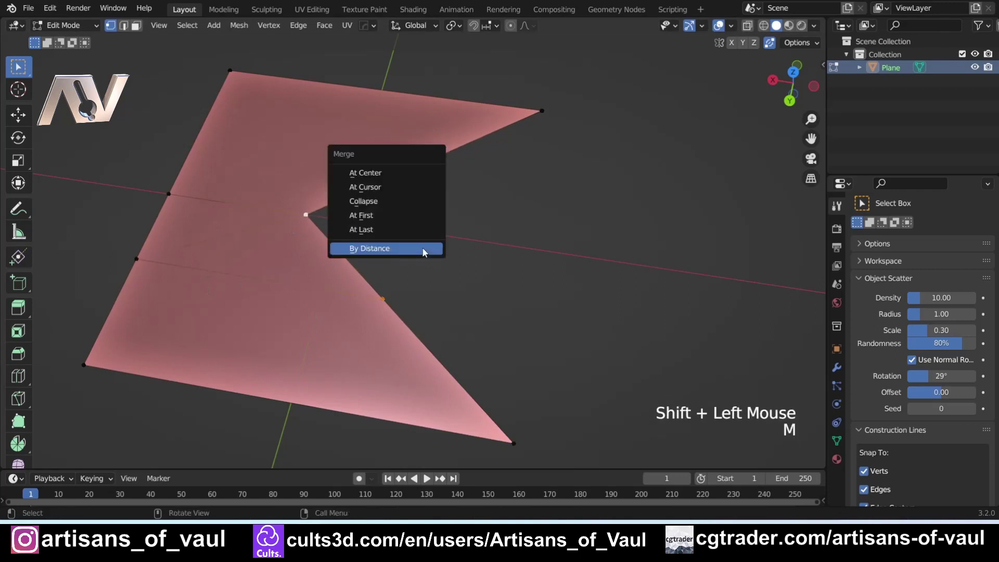
{"action": "left_click", "coordinate": [375, 230]}
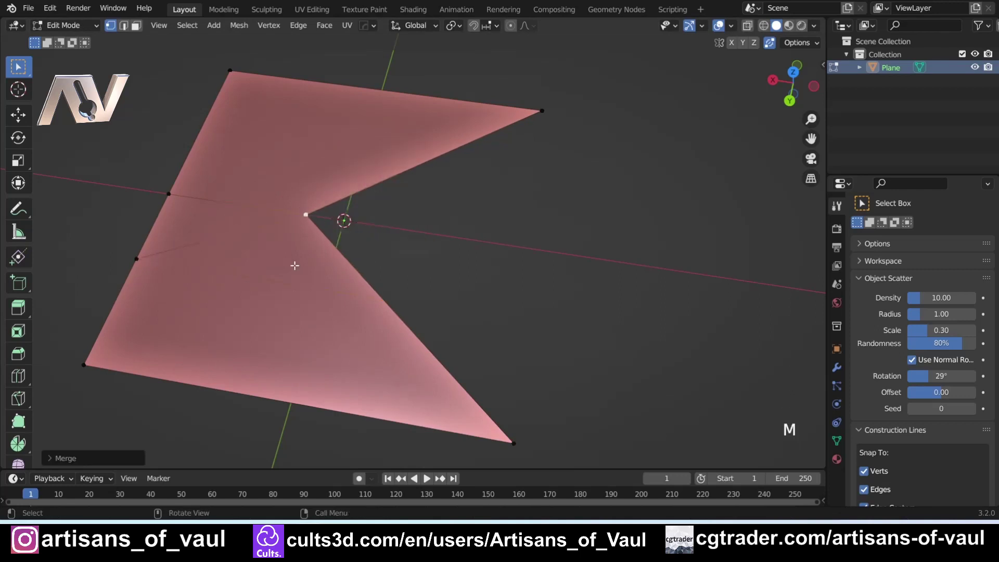
- Vertex Slide the new cut's remaining end vertex along the outer edge onto the centre edge's end vertex
{"action": "left_click", "coordinate": [148, 254]}
{"action": "key", "text": "g"}
{"action": "key", "text": "g"}
{"action": "left_click", "coordinate": [634, 394]}
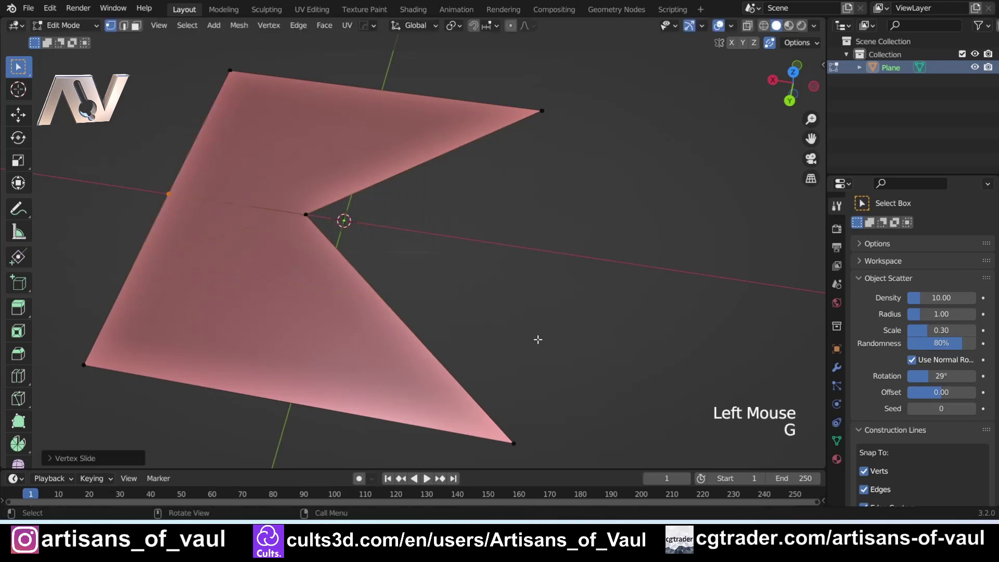
- Vertex Slide the notch vertex with clamping off, outward along the centre edge's line, until the plane ends in a point
{"action": "left_click", "coordinate": [341, 219]}
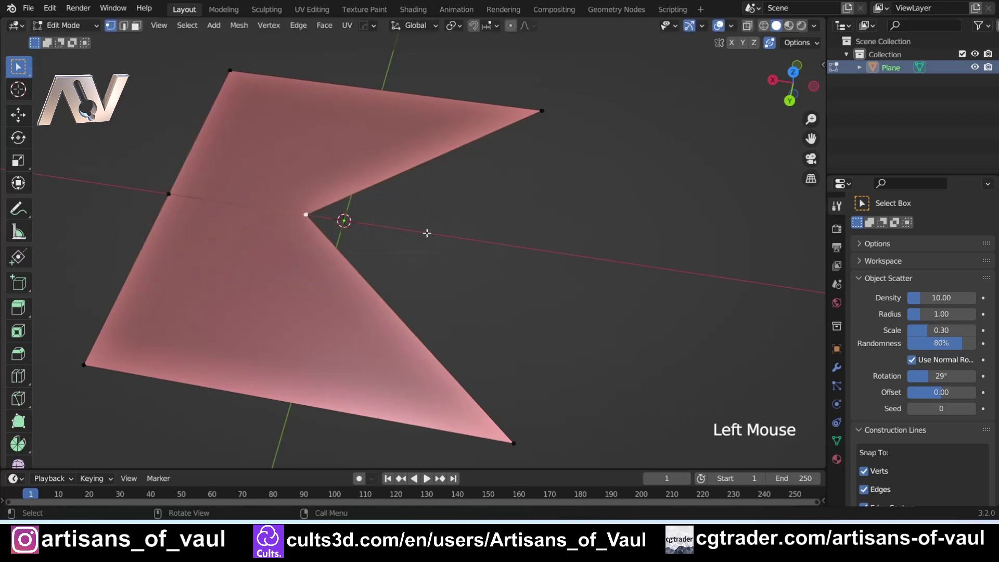
{"action": "key", "text": "g"}
{"action": "key", "text": "g"}
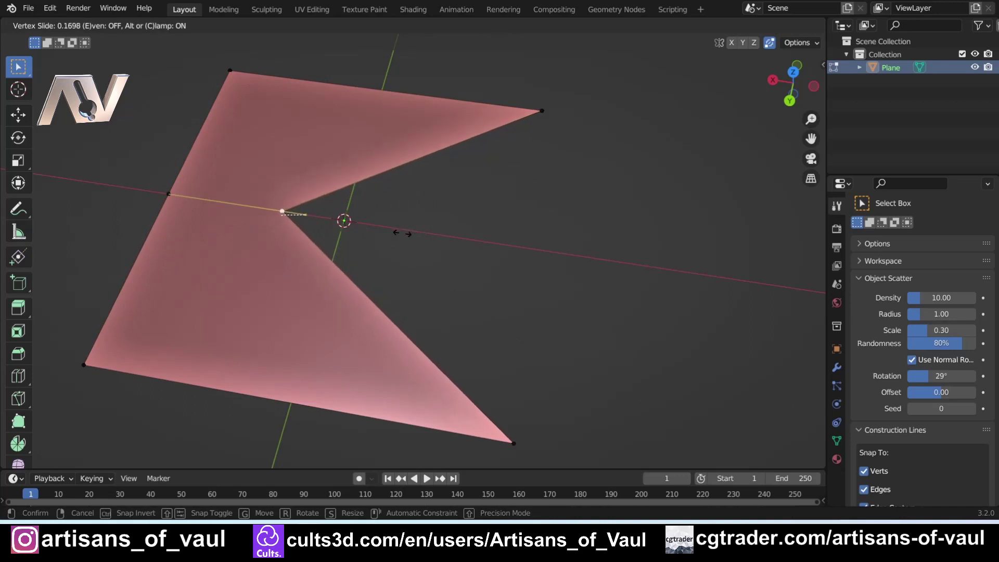
{"action": "key", "text": "c"}
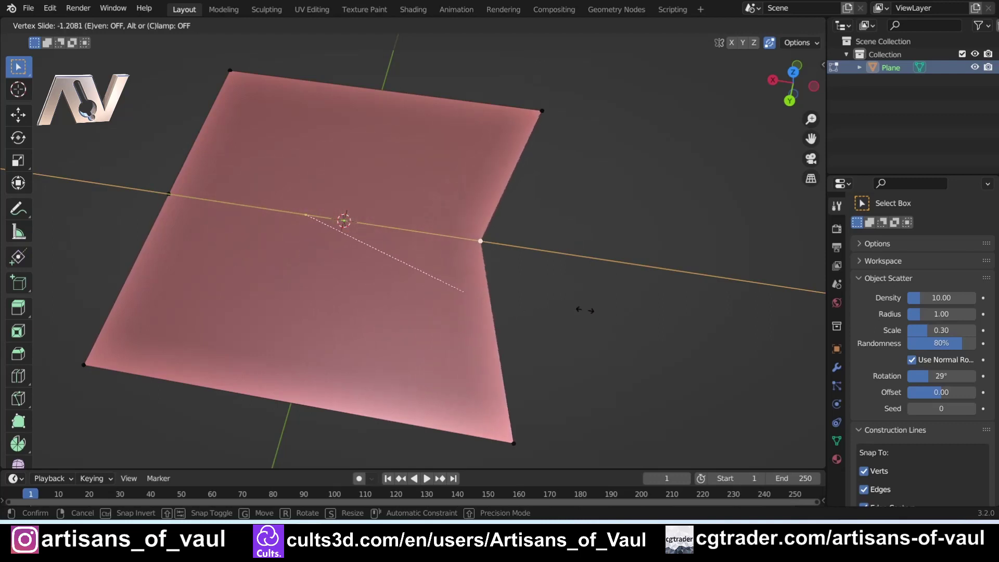
{"action": "left_click", "coordinate": [709, 319]}
- Vertex Slide the point's tip slightly farther out along the centre edge's line, toggling clamping on and off and finishing with it off
{"action": "middle_click_drag", "start_coordinate": [698, 326], "coordinate": [613, 279], "text": "shift"}
{"action": "key", "text": "g"}
{"action": "key", "text": "g"}
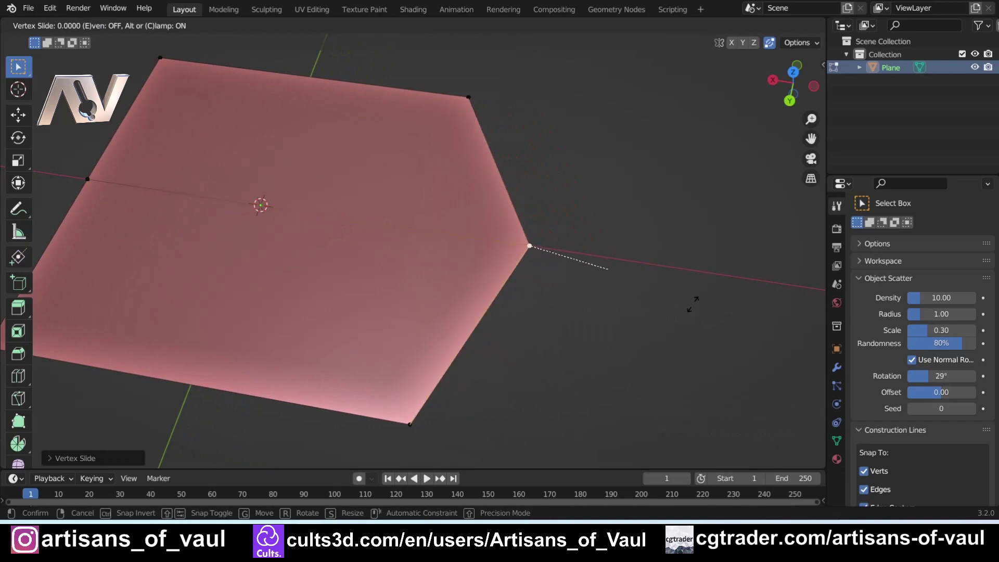
{"action": "key", "text": "c"}
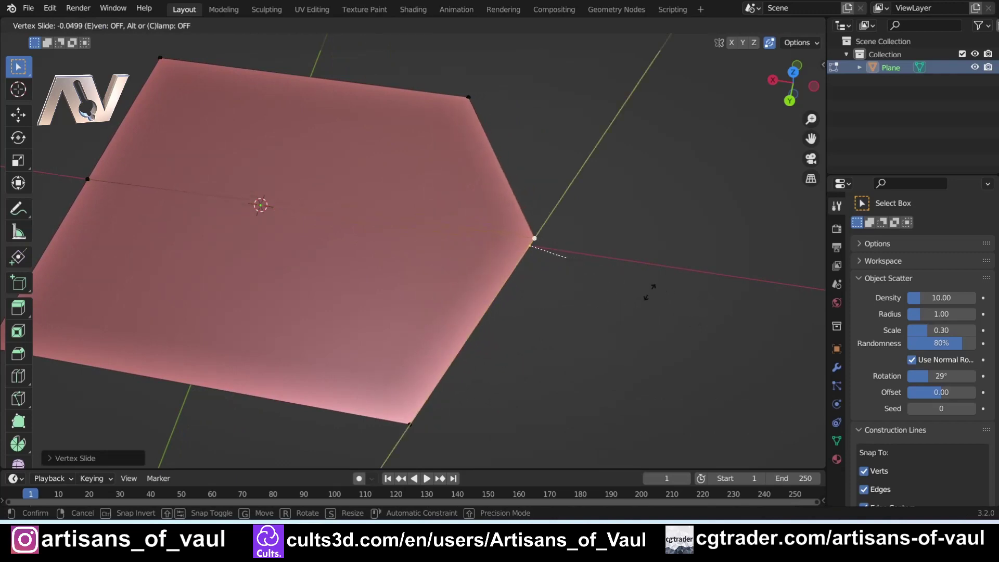
{"action": "key", "text": "c"}
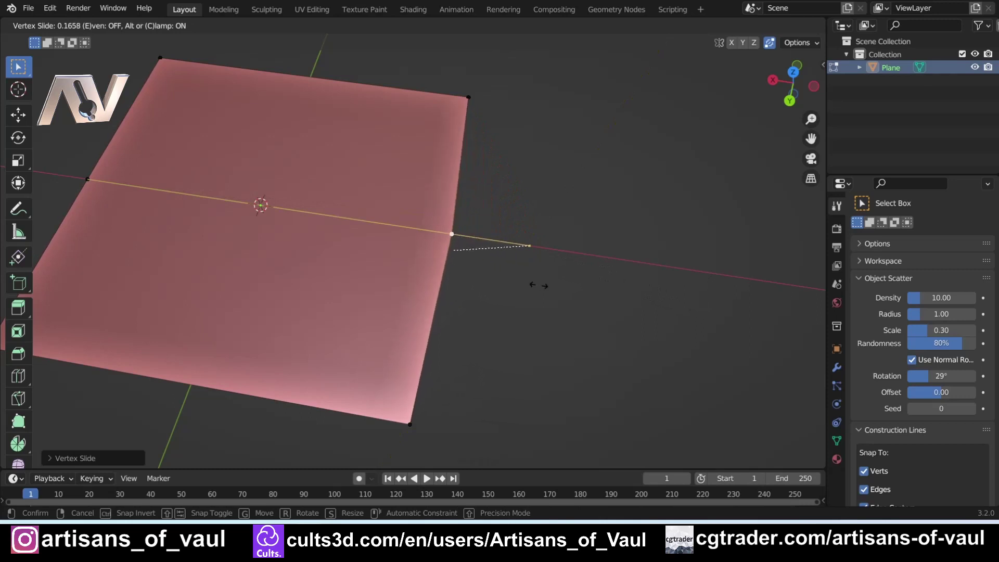
{"action": "key", "text": "c"}
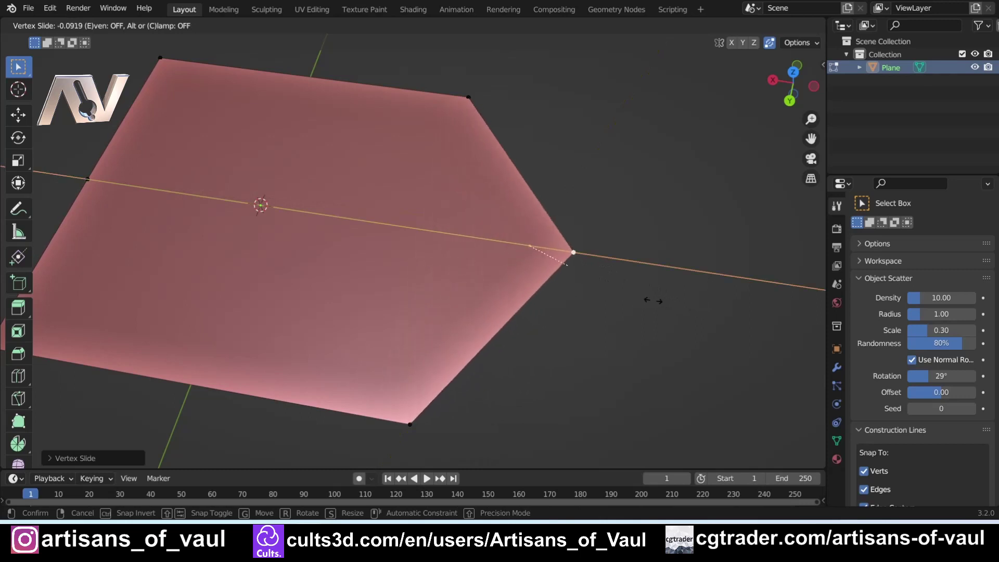
{"action": "key", "text": "c"}
{"action": "key", "text": "c"}
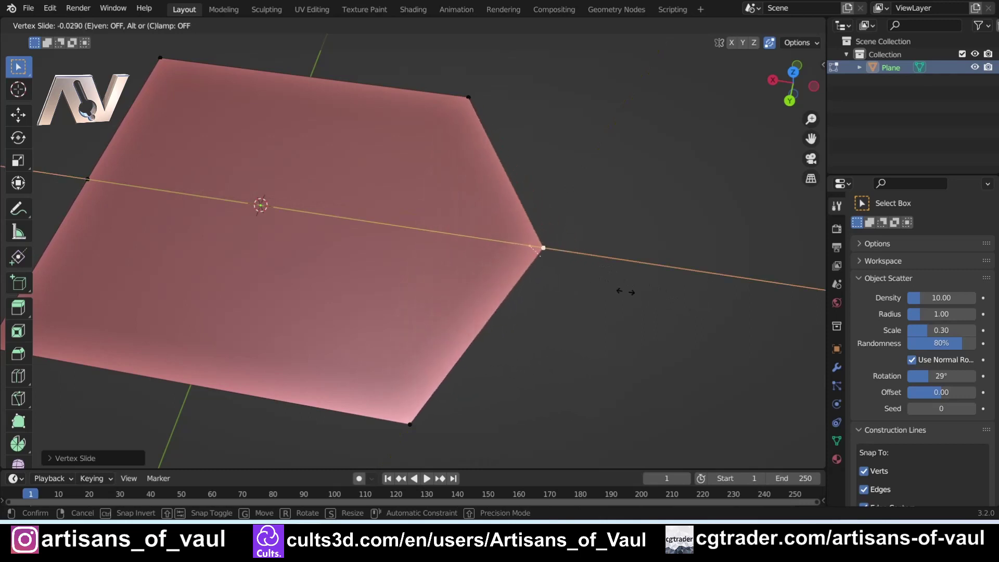
{"action": "left_click", "coordinate": [625, 292]}
- Add a single loop cut across the pointed plane, crossing the centre edge
{"action": "middle_click_drag", "start_coordinate": [624, 292], "coordinate": [343, 281], "text": "shift"}
{"action": "middle_click_drag", "start_coordinate": [343, 281], "coordinate": [346, 290]}
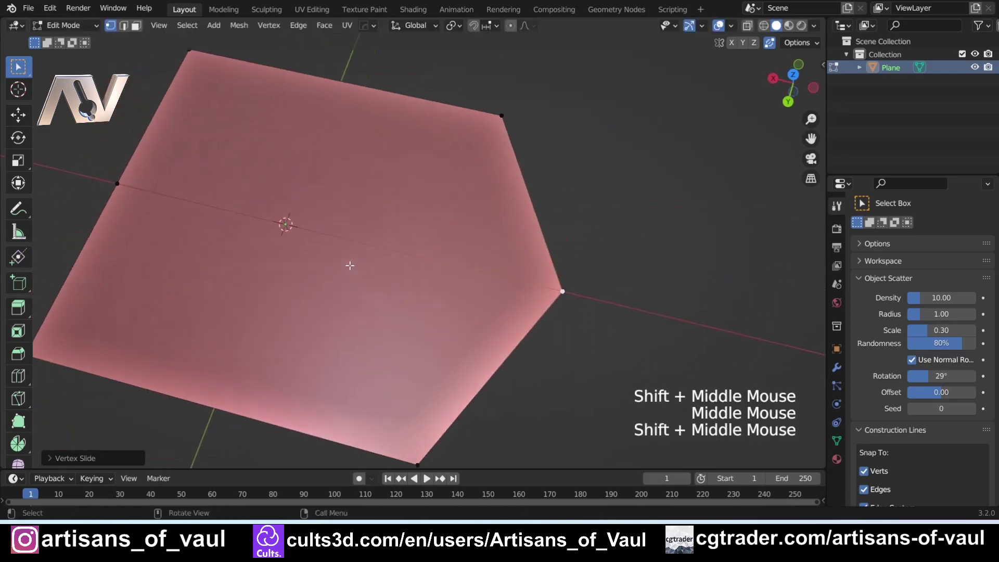
{"action": "key", "text": "ctrl+r"}
{"action": "left_click", "coordinate": [347, 230]}
{"action": "left_click", "coordinate": [349, 232]}
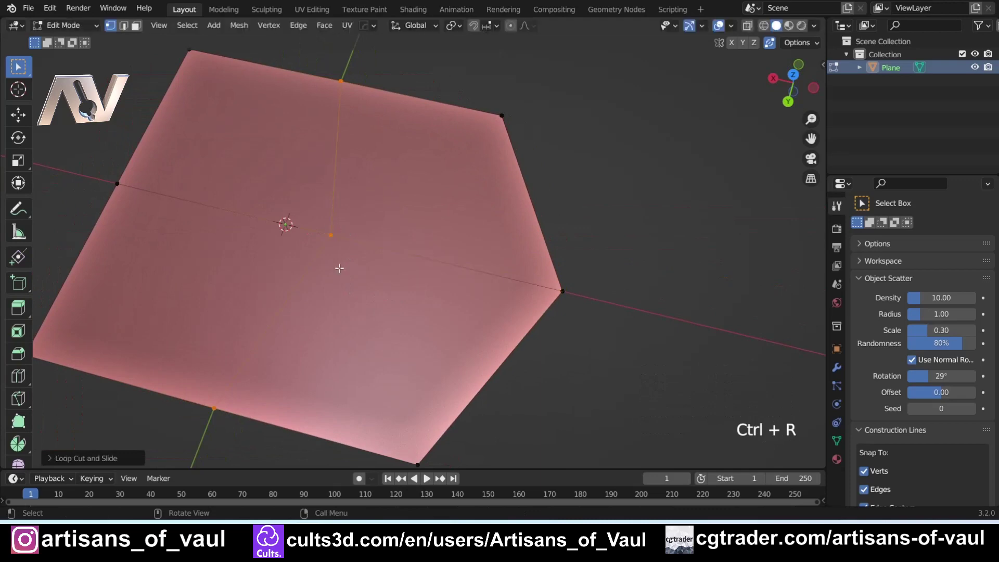
- Switch to the Annotate tool and undo the trial strokes
{"action": "middle_click_drag", "start_coordinate": [311, 256], "coordinate": [323, 236]}
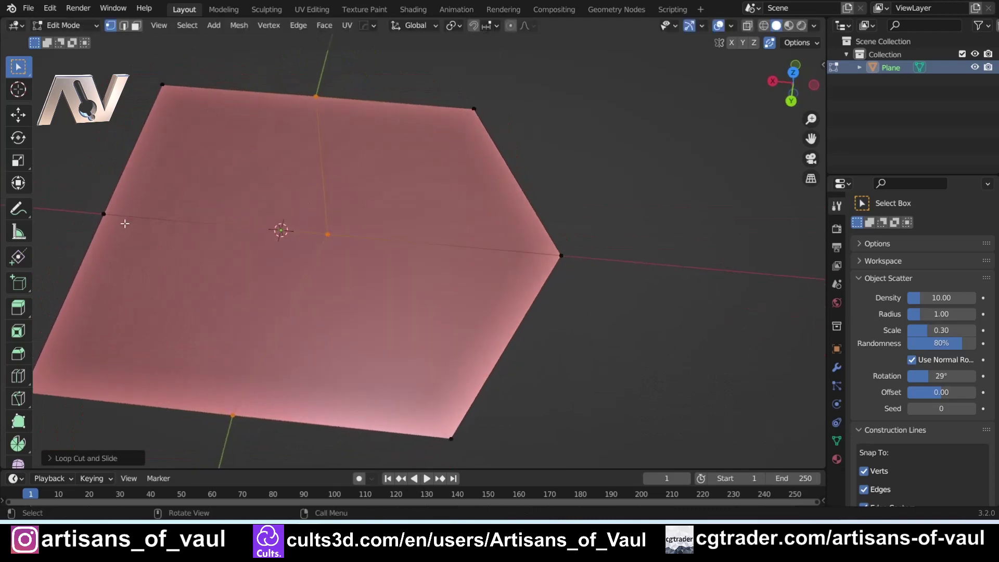
{"action": "middle_click_drag", "start_coordinate": [125, 223], "coordinate": [137, 206], "text": "shift"}
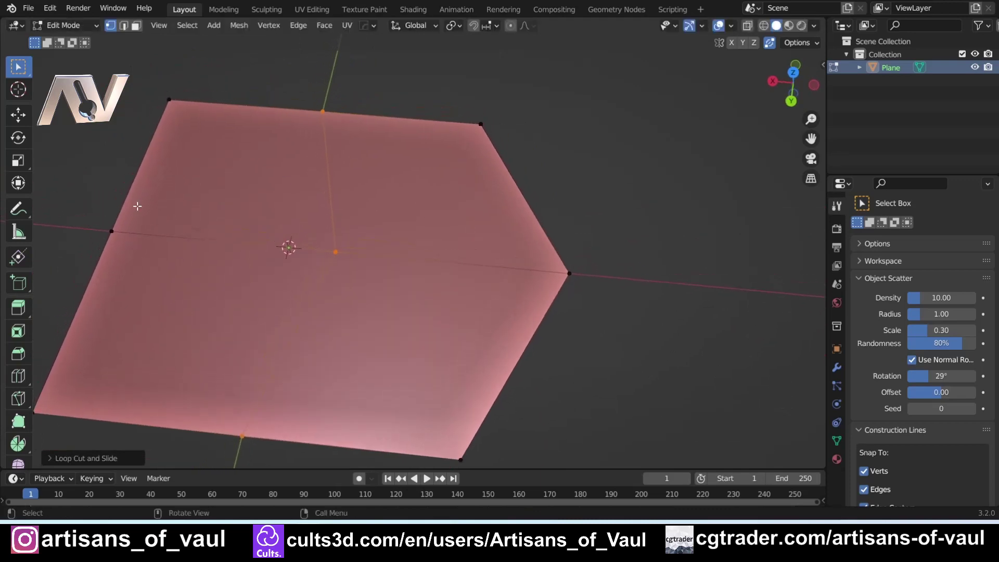
{"action": "key", "text": "ctrl+z"}
{"action": "key", "text": "ctrl+z"}
{"action": "key", "text": "ctrl+z"}
{"action": "key", "text": "ctrl+z"}
{"action": "key", "text": "ctrl+z"}
{"action": "key", "text": "ctrl+z"}
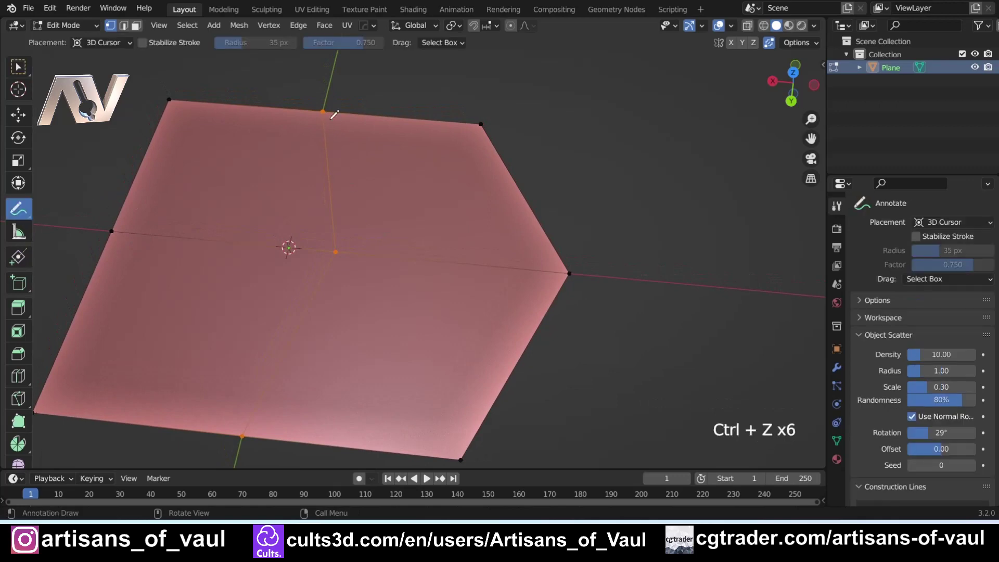
- Annotate the distances from the loop cut to the plane's corner and to its tip with dimension lines labelled x and y
{"action": "mouse_move", "coordinate": [323, 93]}
{"action": "left_mouse_down"}
{"action": "mouse_move", "coordinate": [324, 110]}
{"action": "mouse_move", "coordinate": [469, 108]}
{"action": "mouse_move", "coordinate": [480, 112]}
{"action": "mouse_move", "coordinate": [477, 126]}
{"action": "left_mouse_up"}
{"action": "mouse_move", "coordinate": [339, 238]}
{"action": "left_mouse_down"}
{"action": "mouse_move", "coordinate": [338, 249]}
{"action": "mouse_move", "coordinate": [535, 253]}
{"action": "mouse_move", "coordinate": [568, 268]}
{"action": "left_mouse_up"}
{"action": "left_click", "coordinate": [379, 80]}
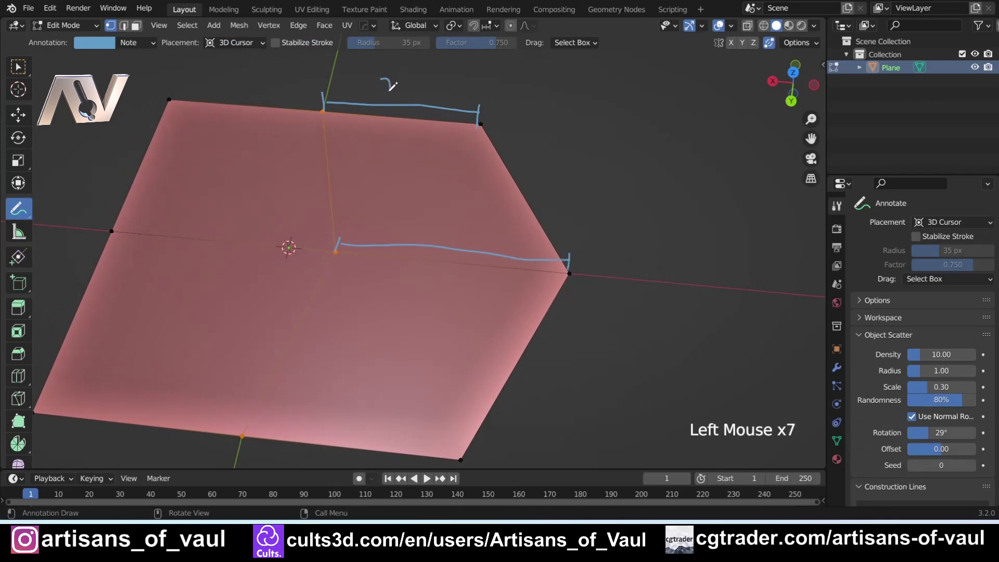
{"action": "left_click_drag", "start_coordinate": [392, 86], "coordinate": [394, 92]}
{"action": "left_click_drag", "start_coordinate": [399, 76], "coordinate": [388, 92]}
{"action": "left_click_drag", "start_coordinate": [395, 86], "coordinate": [404, 94]}
{"action": "left_click_drag", "start_coordinate": [418, 206], "coordinate": [401, 226]}
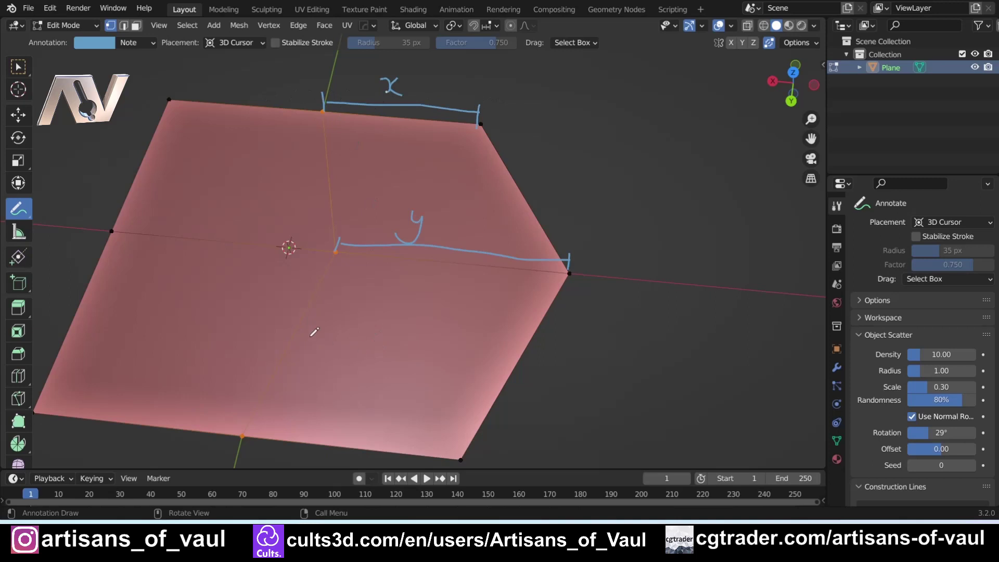
- Return to the Select Box tool and undo all the annotation strokes
{"action": "left_click", "coordinate": [18, 67]}
{"action": "key", "text": "ctrl+z"}
{"action": "key", "text": "ctrl+z"}
{"action": "key", "text": "ctrl+z"}
{"action": "key", "text": "ctrl+z"}
{"action": "key", "text": "ctrl+z"}
{"action": "key", "text": "ctrl+z"}
{"action": "key", "text": "ctrl+z"}
{"action": "key", "text": "ctrl+z"}
{"action": "key", "text": "ctrl+z"}
{"action": "key", "text": "ctrl+z"}
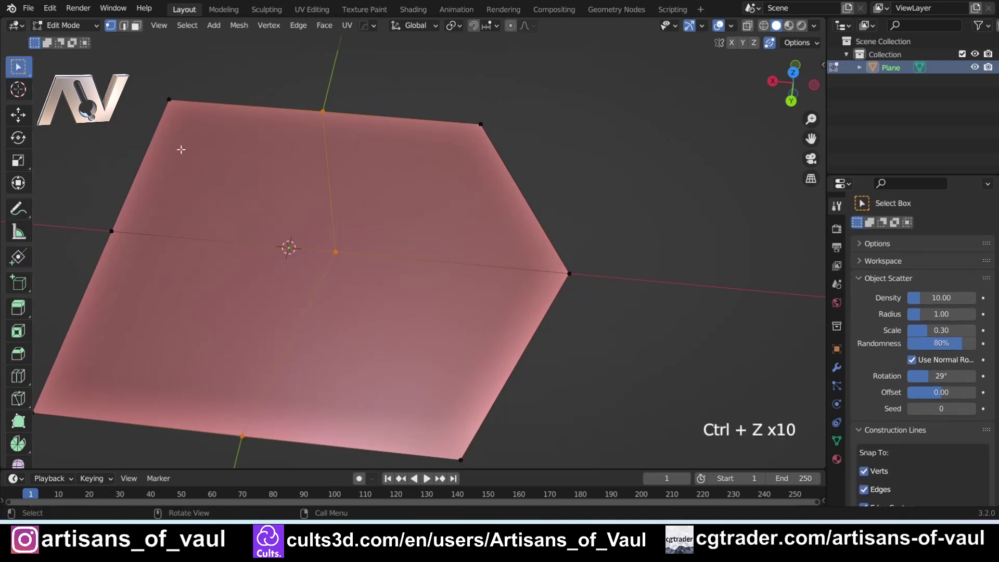
- Edge Slide the loop cut close to the plane's pointed end with Even and Flipped turned on
{"action": "key", "text": "g"}
{"action": "key", "text": "g"}
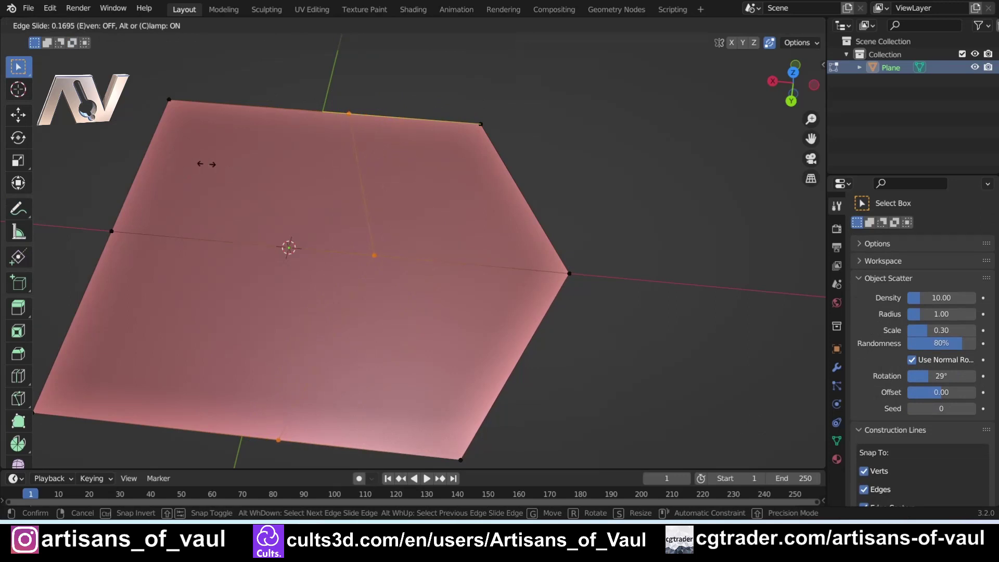
{"action": "key", "text": "e"}
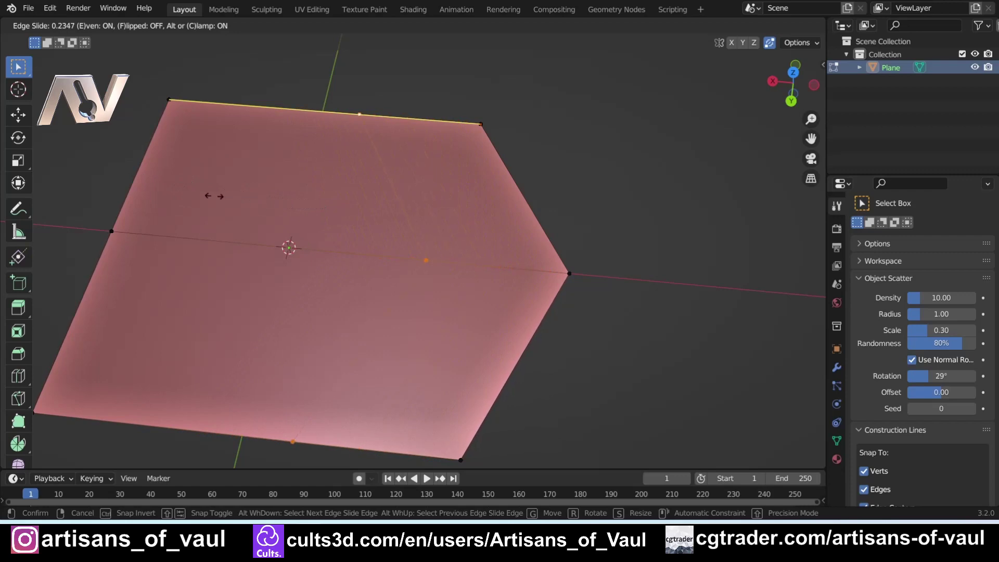
{"action": "key", "text": "f"}
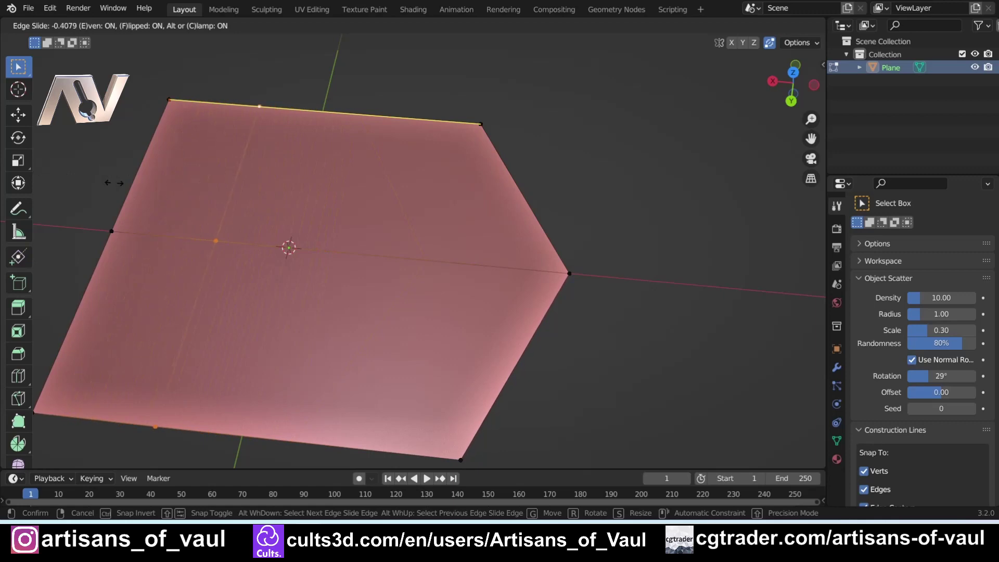
{"action": "left_click", "coordinate": [296, 203]}
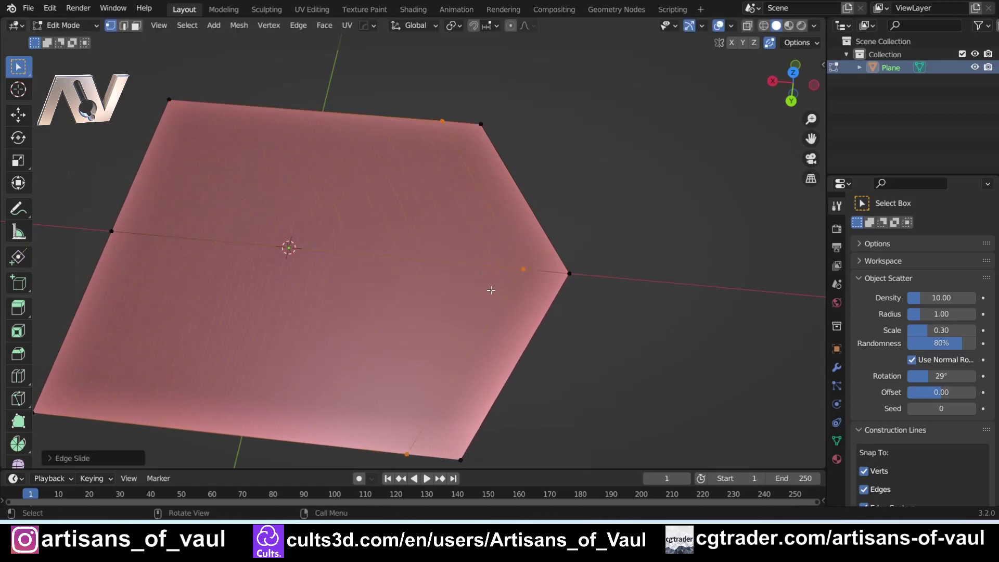
- Leave Edit Mode and delete the plane
{"action": "middle_click_drag", "start_coordinate": [490, 296], "coordinate": [330, 290]}
{"action": "scroll", "coordinate": [367, 339], "scroll_direction": "down", "scroll_amount": 2}
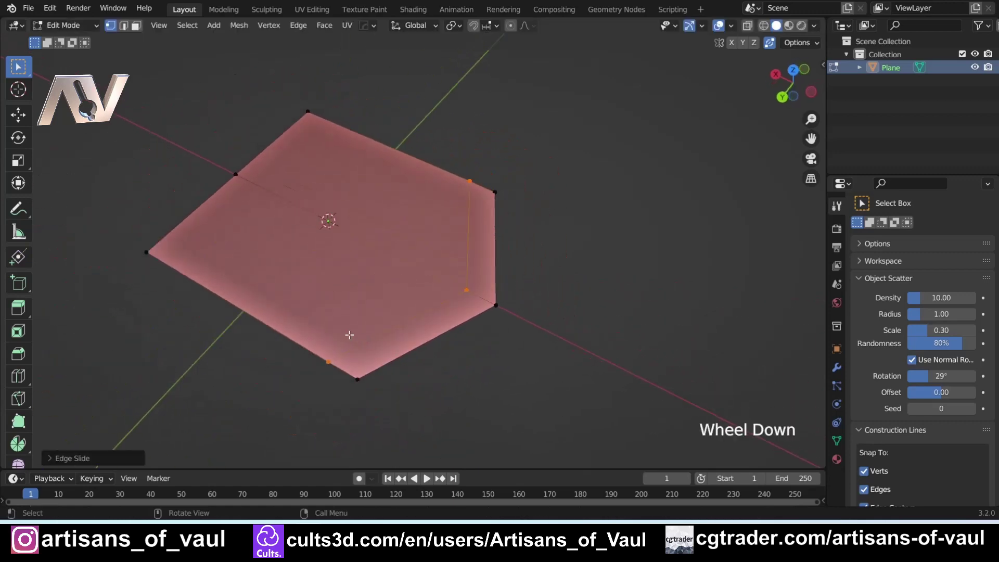
{"action": "middle_click_drag", "start_coordinate": [337, 220], "coordinate": [355, 234], "text": "shift"}
{"action": "key", "text": "Tab"}
{"action": "key", "text": "Delete"}
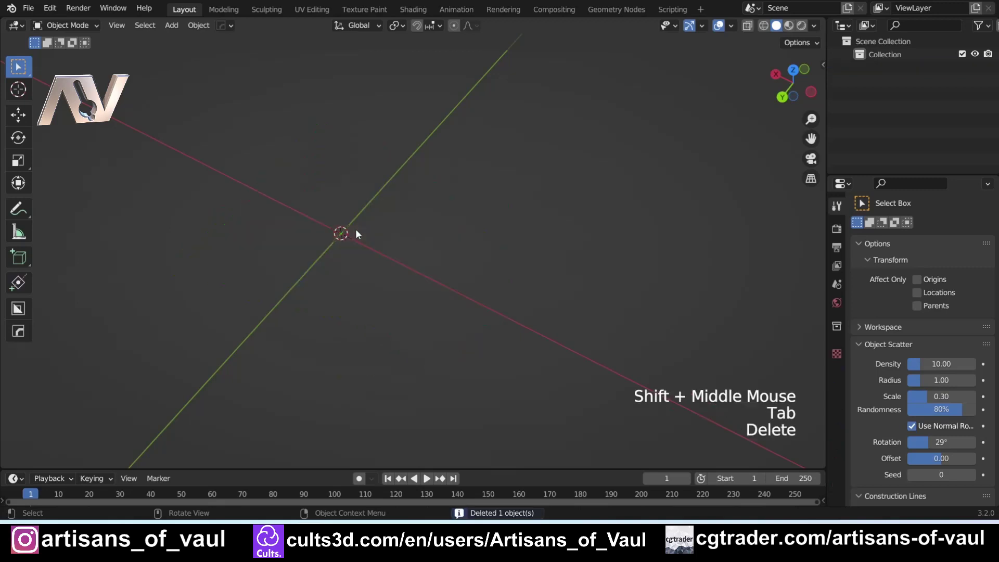
- Add a cube and scale it down along the Z axis into a thin slab
{"action": "key", "text": "shift+a"}
{"action": "mouse_move", "coordinate": [356, 229]}
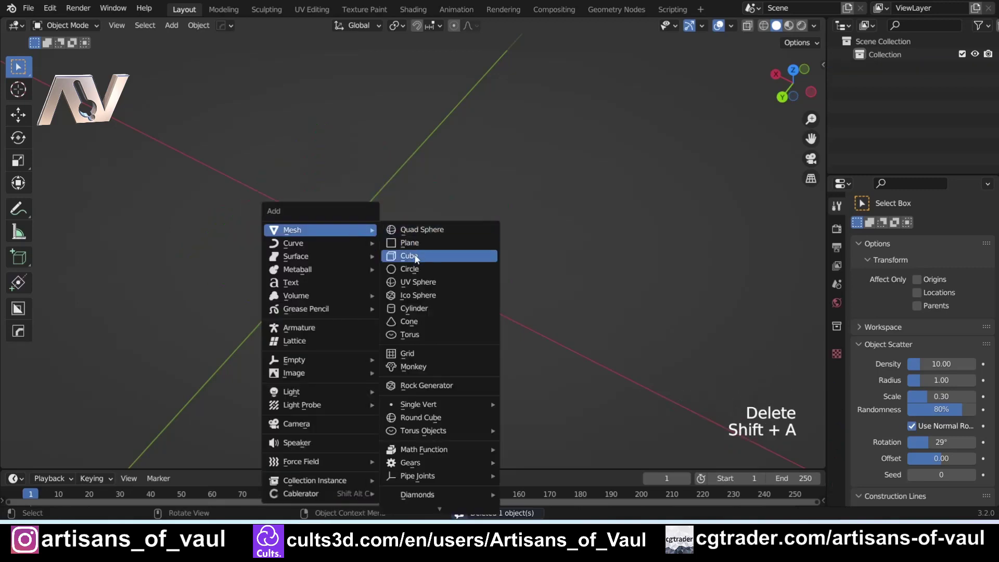
{"action": "left_click", "coordinate": [416, 258]}
{"action": "scroll", "coordinate": [598, 288], "scroll_direction": "down", "scroll_amount": 3}
{"action": "middle_click_drag", "start_coordinate": [598, 288], "coordinate": [535, 248]}
{"action": "key", "text": "s"}
{"action": "key", "text": "z"}
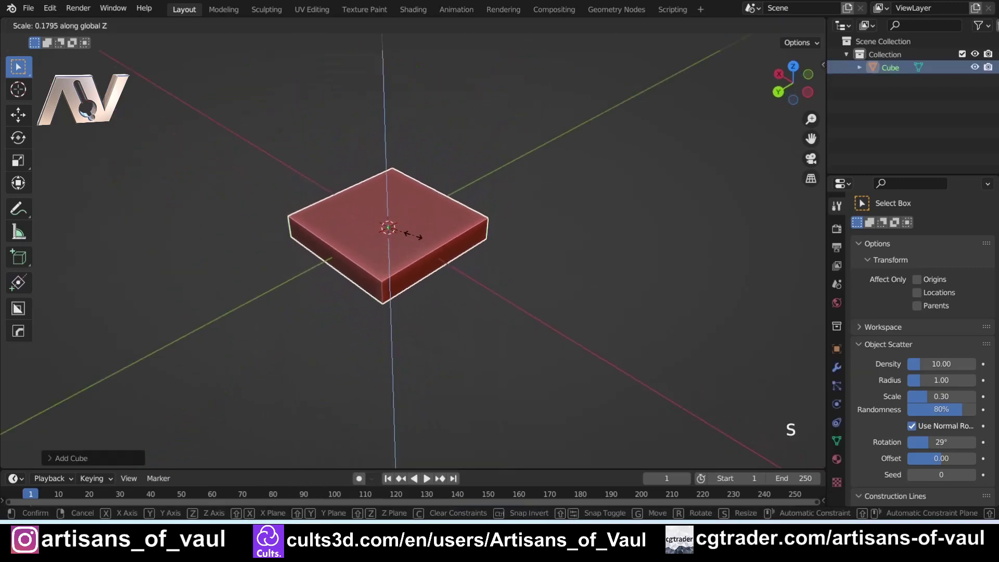
{"action": "left_click", "coordinate": [409, 231]}
- Add two evenly spaced loop cuts across the slab in Edit Mode, without sliding them
{"action": "scroll", "coordinate": [397, 230], "scroll_direction": "up", "scroll_amount": 2}
{"action": "middle_click_drag", "start_coordinate": [397, 230], "coordinate": [400, 296], "text": "shift"}
{"action": "key", "text": "Tab"}
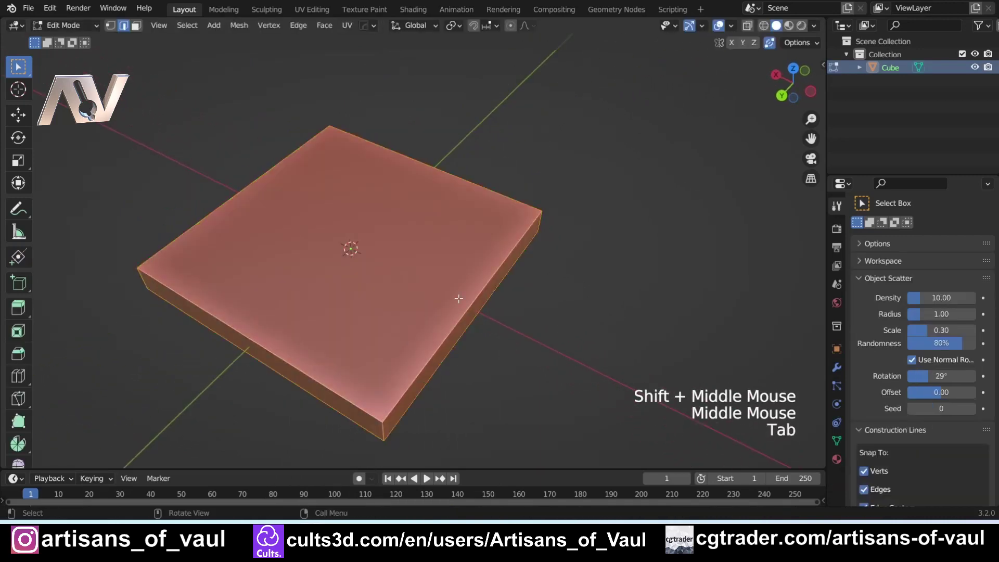
{"action": "key", "text": "ctrl+r"}
{"action": "scroll", "coordinate": [475, 291], "scroll_direction": "up", "scroll_amount": 1}
{"action": "left_click", "coordinate": [478, 294]}
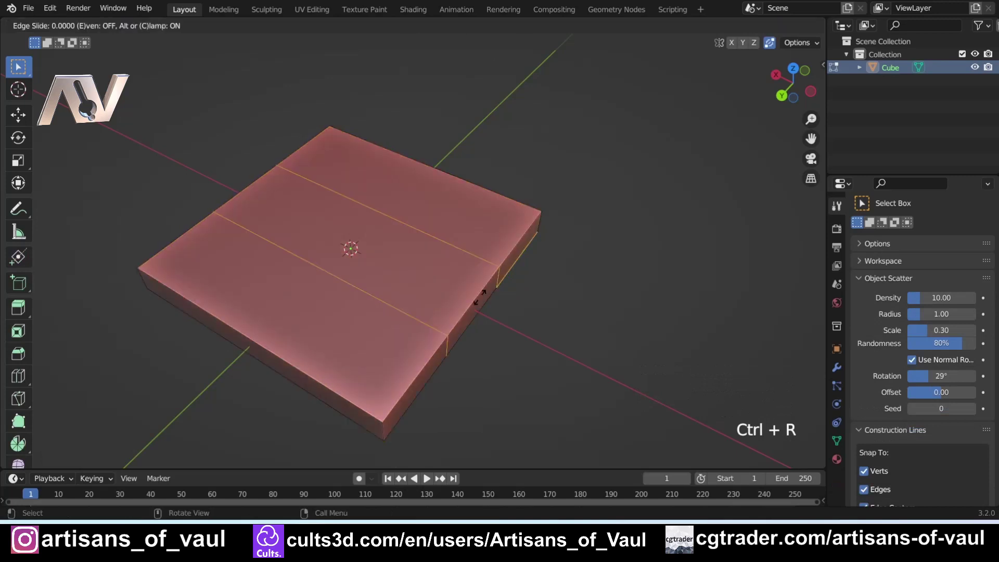
{"action": "right_click", "coordinate": [480, 296]}
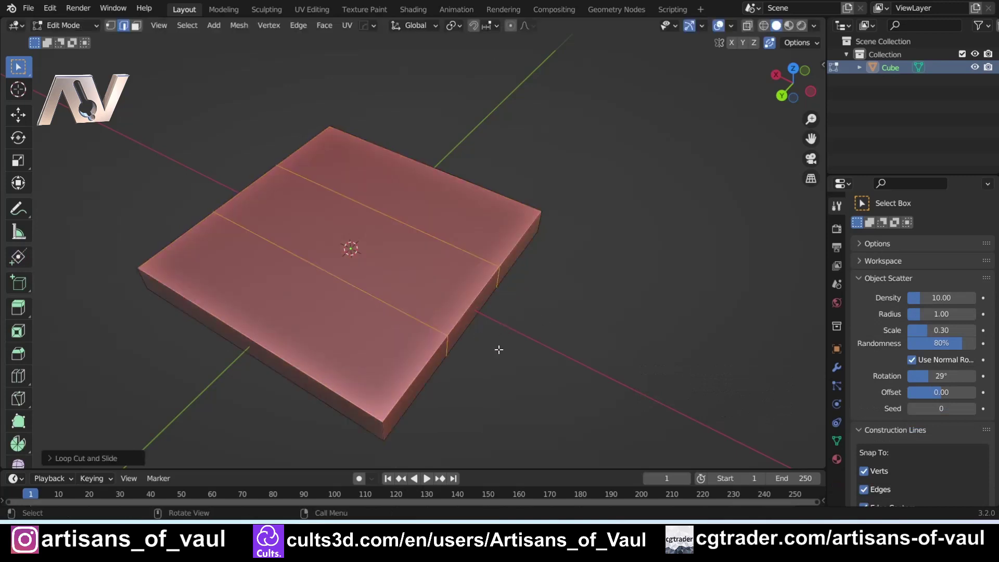
- Switch to vertex selection and select the four corner vertices of the side face between the two loop cuts
{"action": "middle_click_drag", "start_coordinate": [541, 350], "coordinate": [434, 340]}
{"action": "scroll", "coordinate": [494, 338], "scroll_direction": "up", "scroll_amount": 1, "text": "shift"}
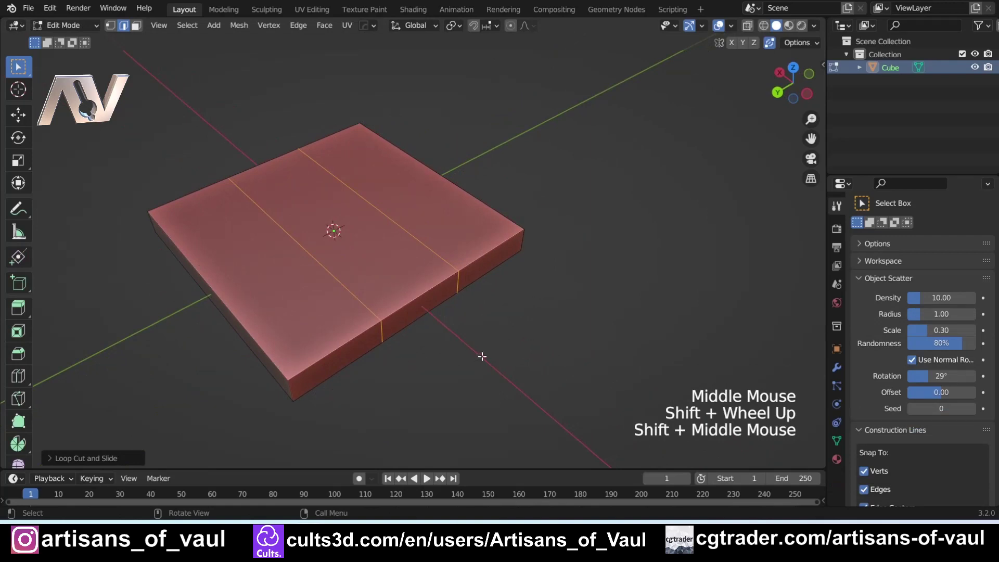
{"action": "middle_click_drag", "start_coordinate": [289, 400], "coordinate": [345, 315]}
{"action": "key", "text": "Tab"}
{"action": "left_click", "coordinate": [384, 326]}
{"action": "left_click", "coordinate": [462, 286], "text": "shift"}
{"action": "left_click", "coordinate": [462, 307], "text": "shift"}
{"action": "left_click", "coordinate": [385, 351], "text": "shift"}
{"action": "middle_click_drag", "start_coordinate": [385, 352], "coordinate": [513, 292]}
{"action": "scroll", "coordinate": [431, 341], "scroll_direction": "up", "scroll_amount": 3}
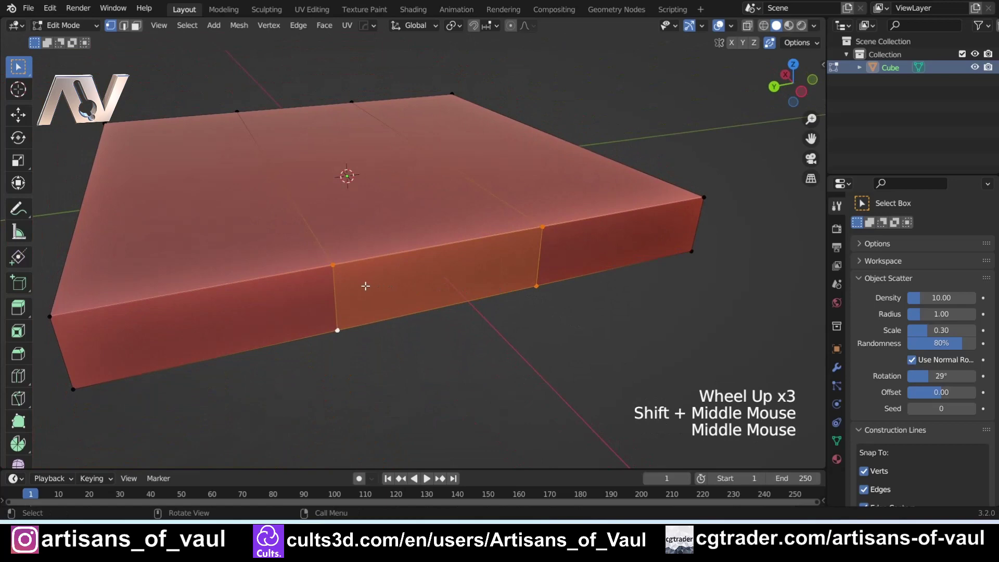
- Reselect the middle side face's four corner vertices, taking the upper pair before the lower pair
{"action": "left_click", "coordinate": [332, 265]}
{"action": "left_click", "coordinate": [543, 227], "text": "shift"}
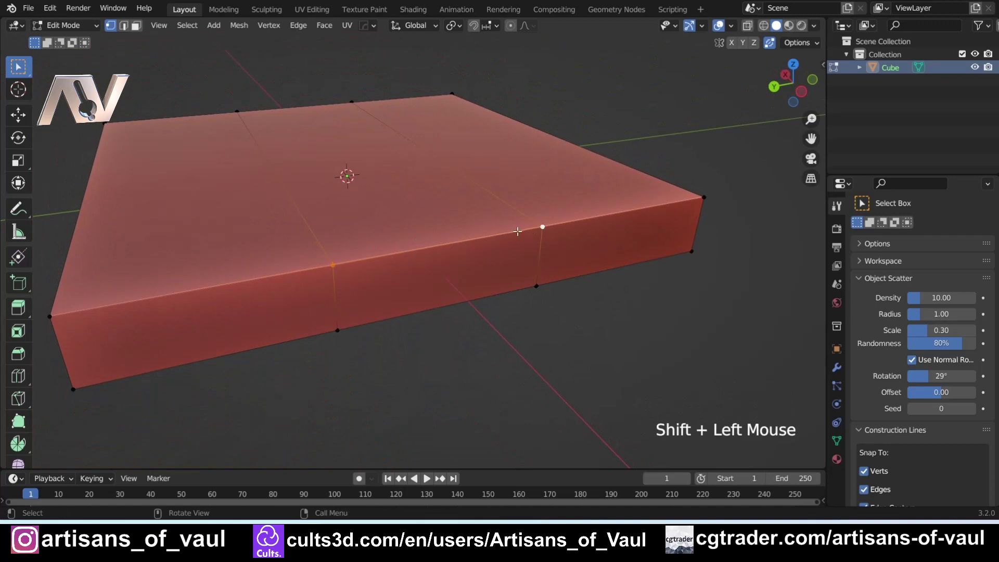
{"action": "left_click", "coordinate": [337, 330], "text": "shift"}
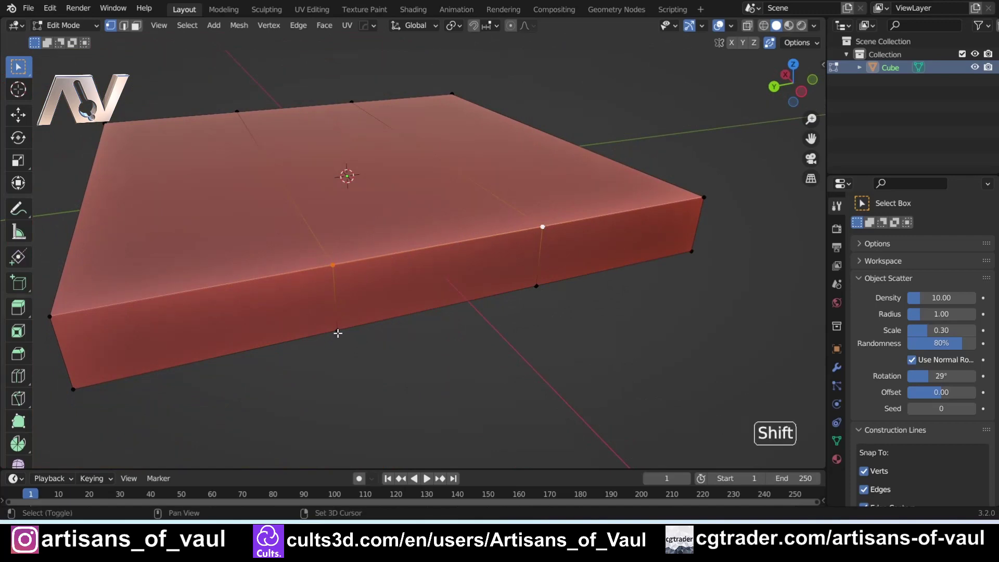
{"action": "left_click", "coordinate": [537, 289], "text": "shift"}
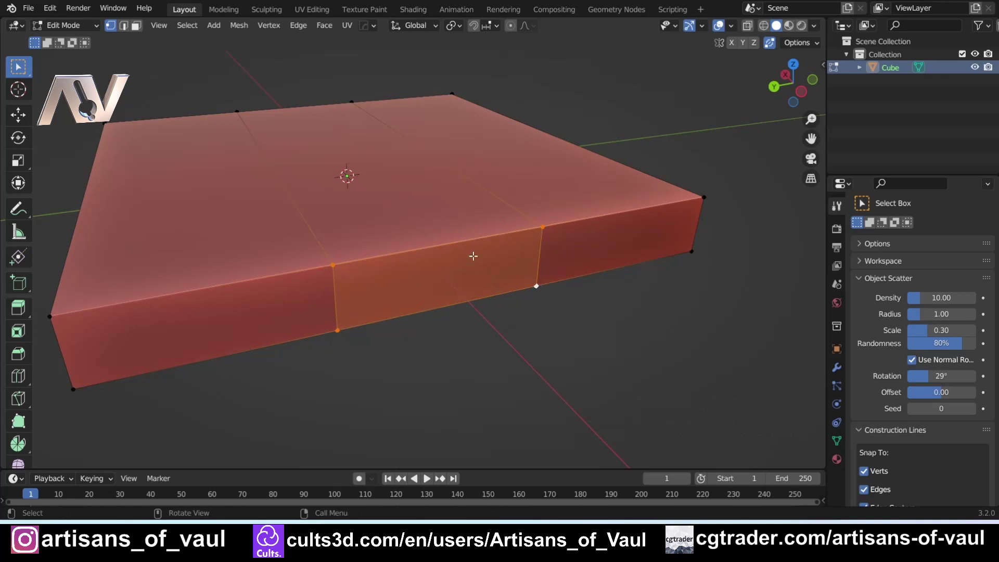
- Try to Edge Slide the selected middle side face inward along the loop cuts, then cancel the slide
{"action": "scroll", "coordinate": [340, 276], "scroll_direction": "down", "scroll_amount": 2}
{"action": "middle_click_drag", "start_coordinate": [332, 254], "coordinate": [435, 306]}
{"action": "scroll", "coordinate": [432, 360], "scroll_direction": "down", "scroll_amount": 1}
{"action": "key", "text": "g"}
{"action": "key", "text": "g"}
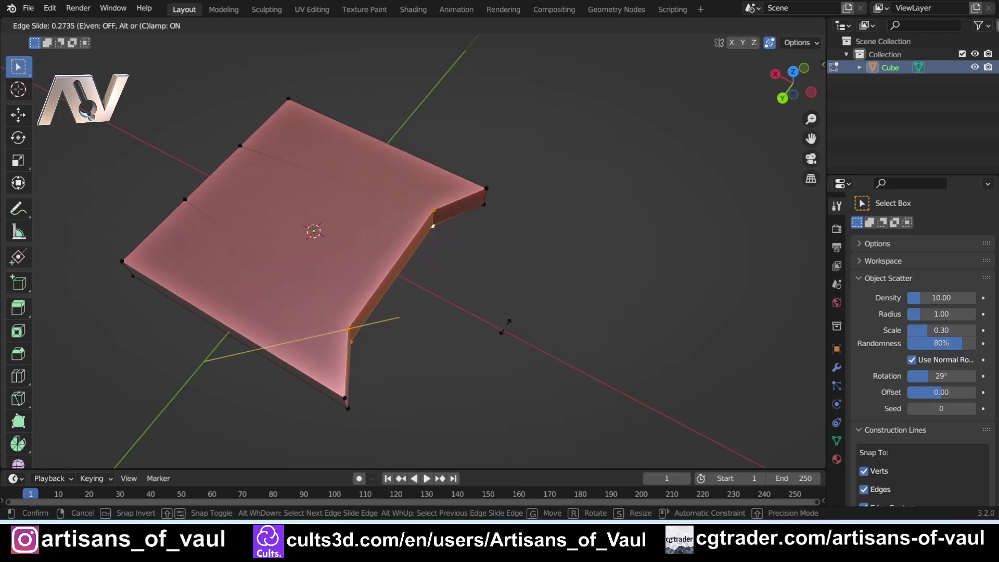
{"action": "right_click", "coordinate": [541, 354]}
- Switch to edge selection and select the upper and lower edges of the side face between the two loop cuts
{"action": "key", "text": "Tab"}
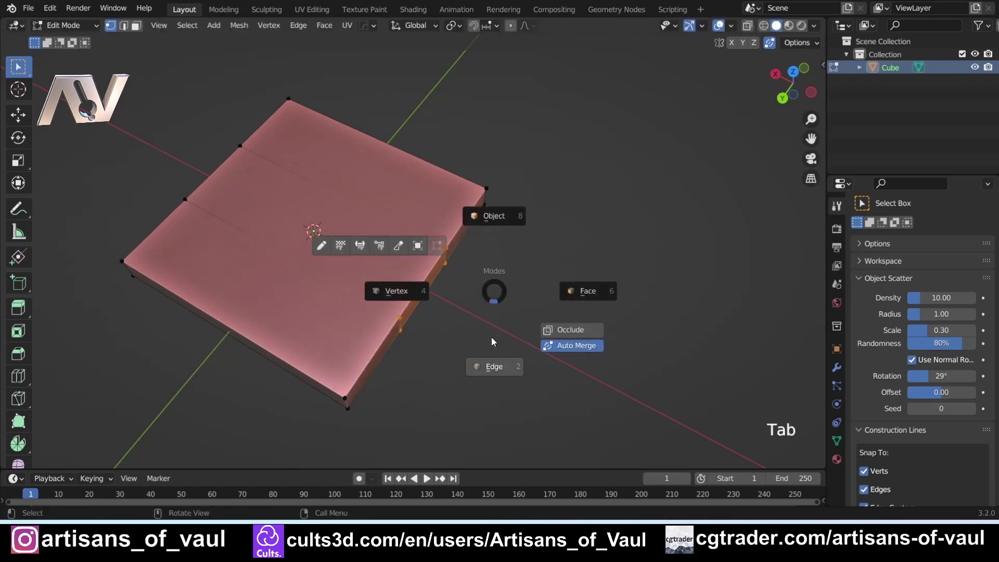
{"action": "left_click", "coordinate": [487, 357]}
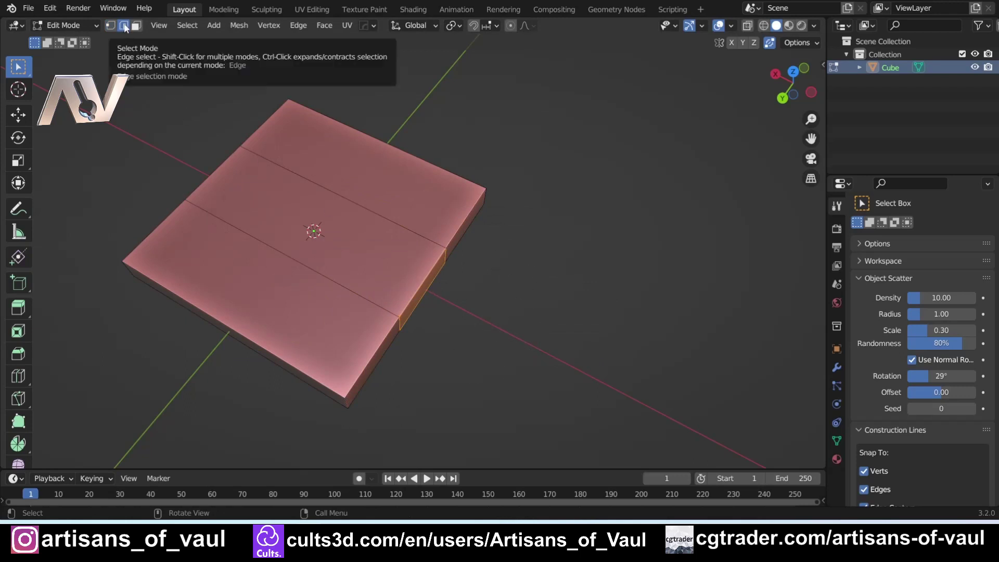
{"action": "scroll", "coordinate": [475, 281], "scroll_direction": "up", "scroll_amount": 2}
{"action": "middle_click_drag", "start_coordinate": [470, 311], "coordinate": [435, 317]}
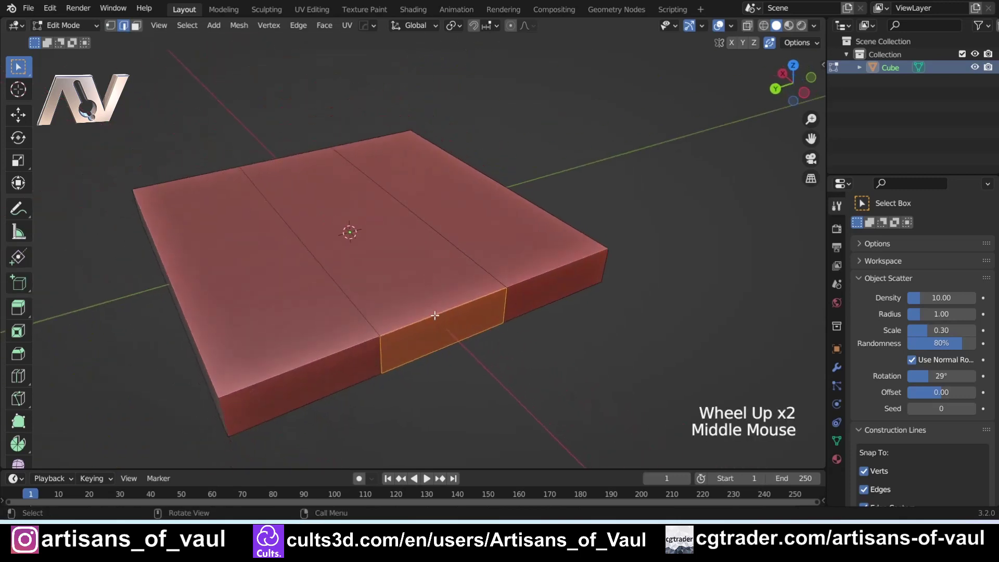
{"action": "left_click", "coordinate": [429, 355]}
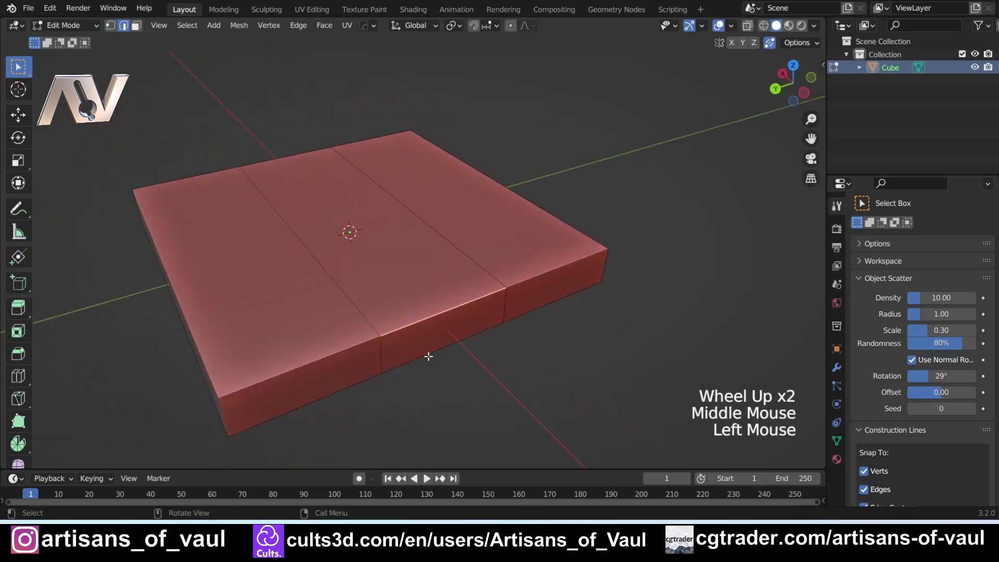
{"action": "left_click", "coordinate": [430, 354], "text": "shift"}
- Edge Slide the two selected edges outward past the slab's original side with Clamp off, by a factor of about -0.29
{"action": "middle_click_drag", "start_coordinate": [432, 355], "coordinate": [513, 366]}
{"action": "key", "text": "g"}
{"action": "key", "text": "g"}
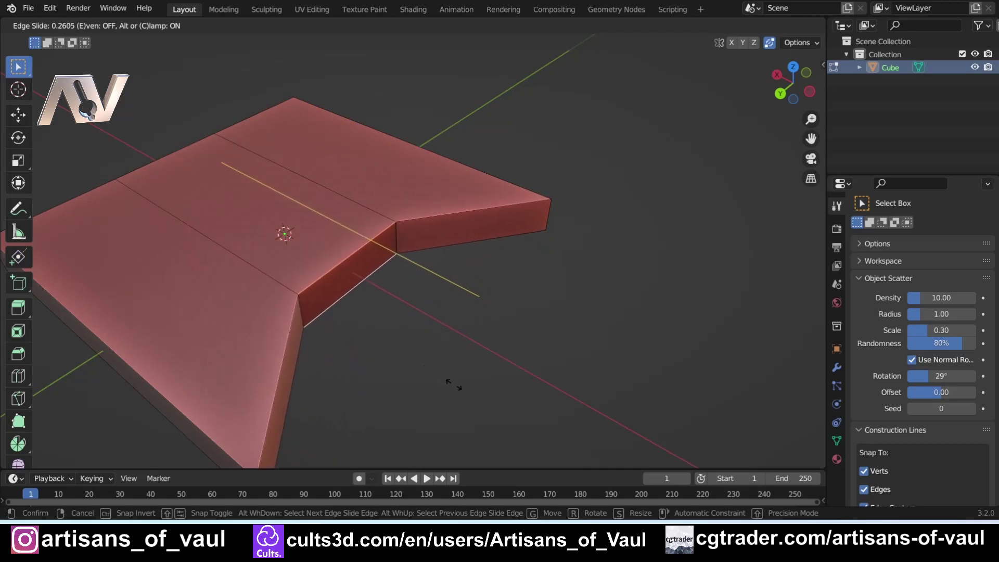
{"action": "key", "text": "c"}
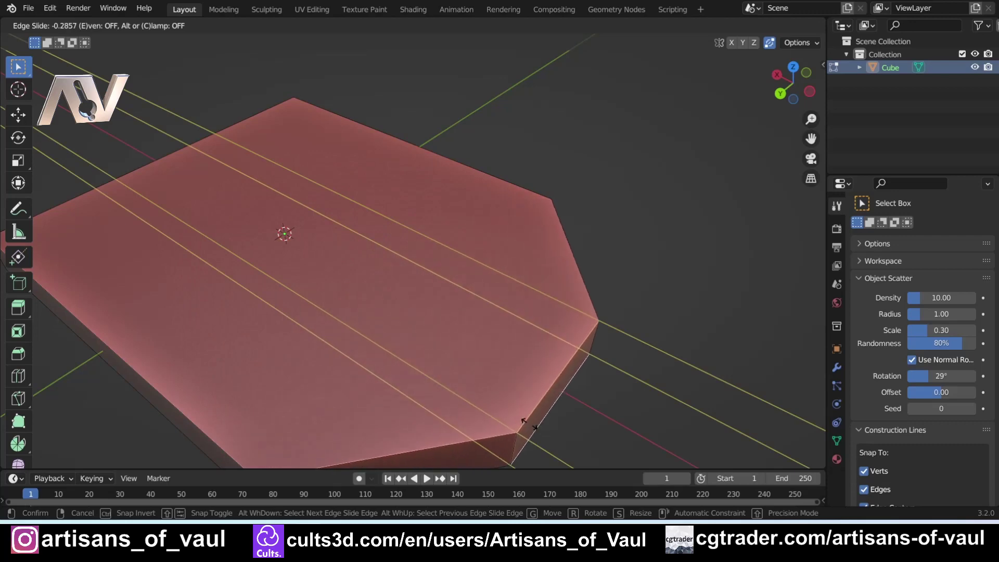
{"action": "left_click", "coordinate": [529, 424]}
{"action": "scroll", "coordinate": [475, 404], "scroll_direction": "down", "scroll_amount": 2}
{"action": "middle_click_drag", "start_coordinate": [475, 404], "coordinate": [442, 314]}
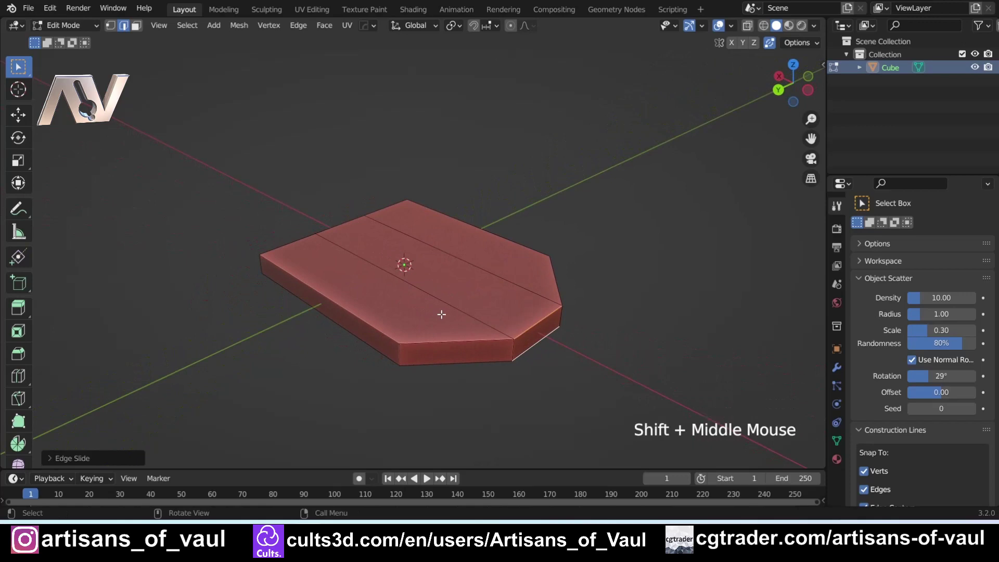